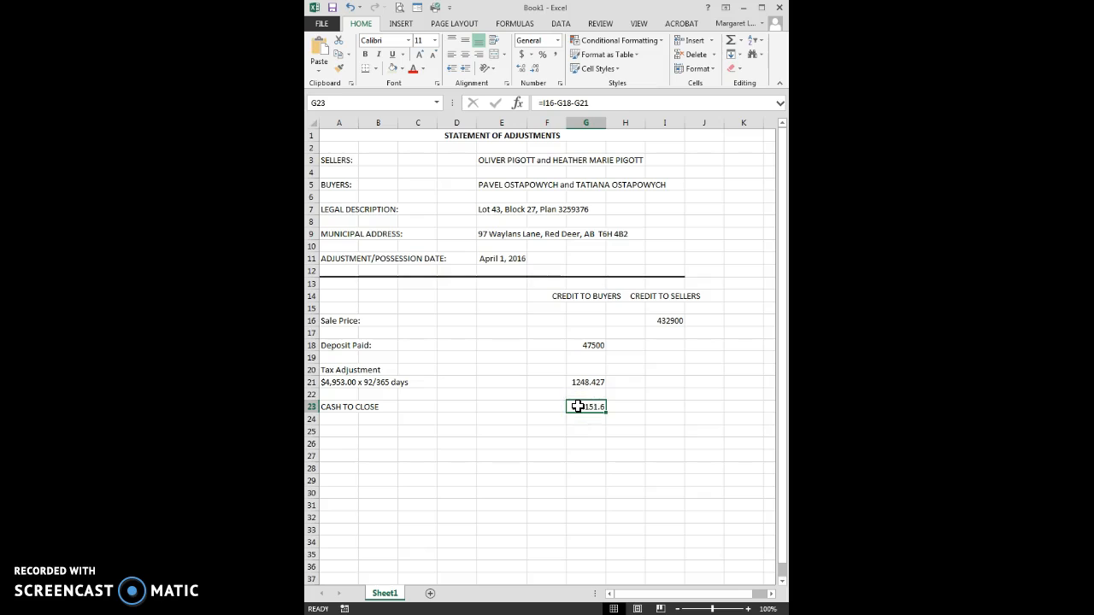
Apply a bottom border to cells G23 and I23 in the CASH TO CLOSE row.
left_click(669, 404, "ctrl")
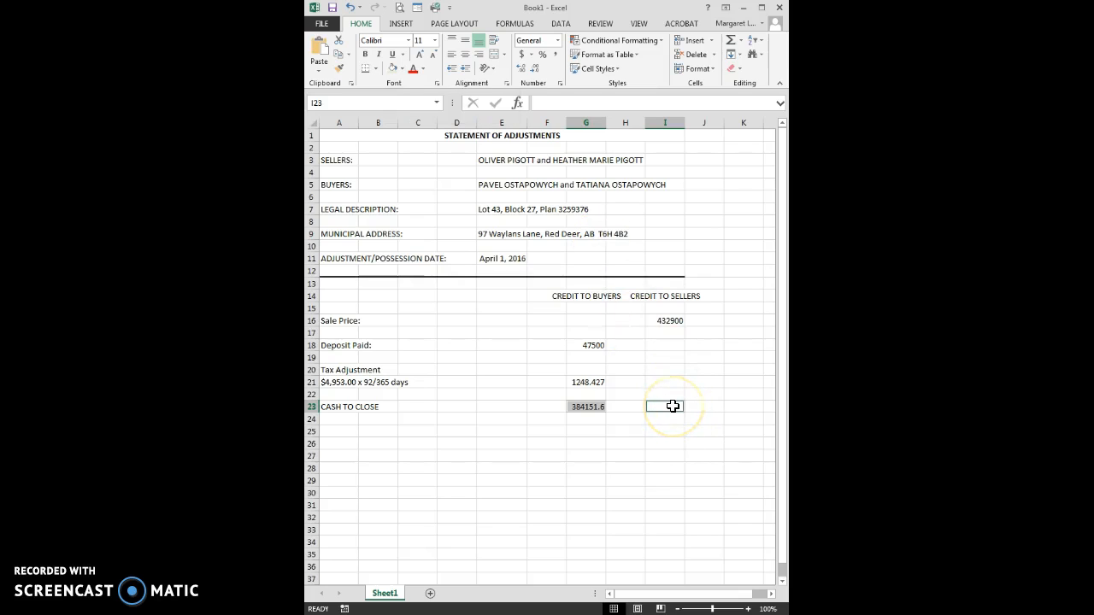
left_click(376, 69)
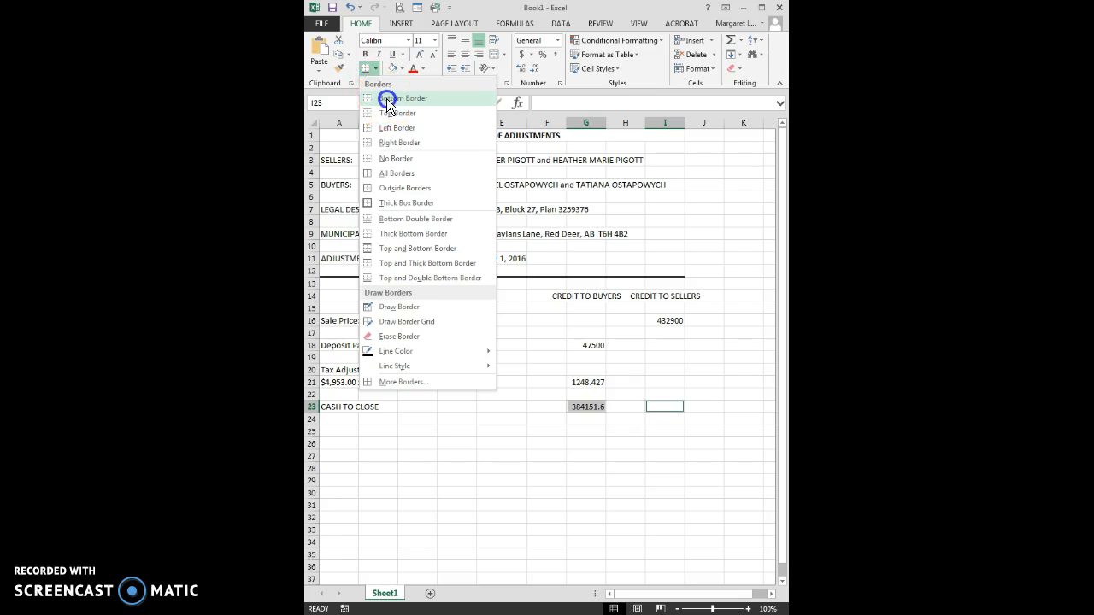
left_click(385, 98)
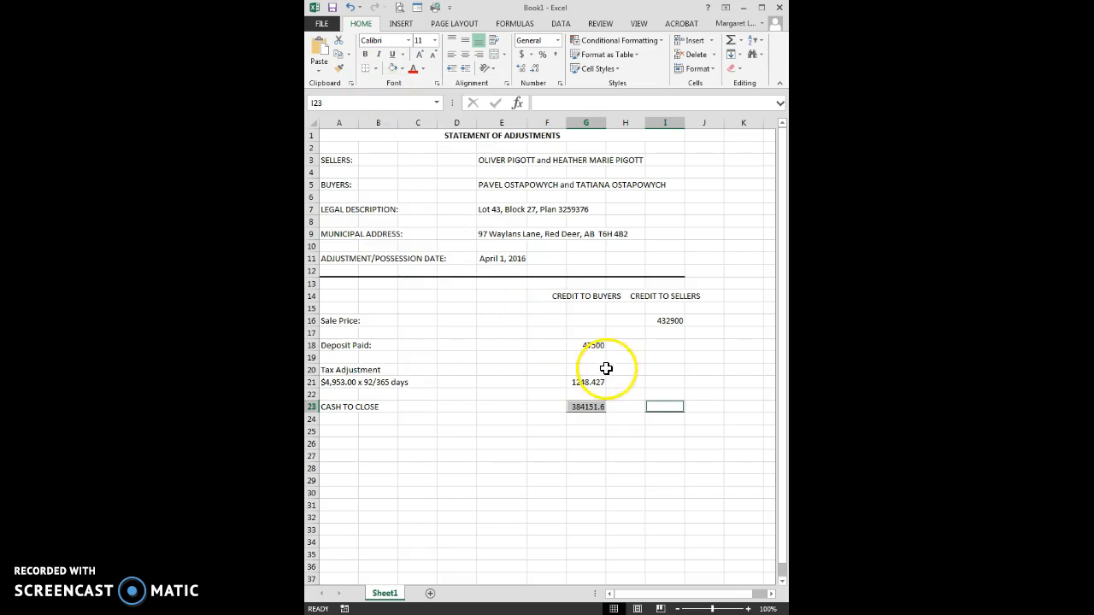
Total the CREDIT TO BUYERS column in cell G25 with the formula =SUM(G18:G23).
left_click(586, 433)
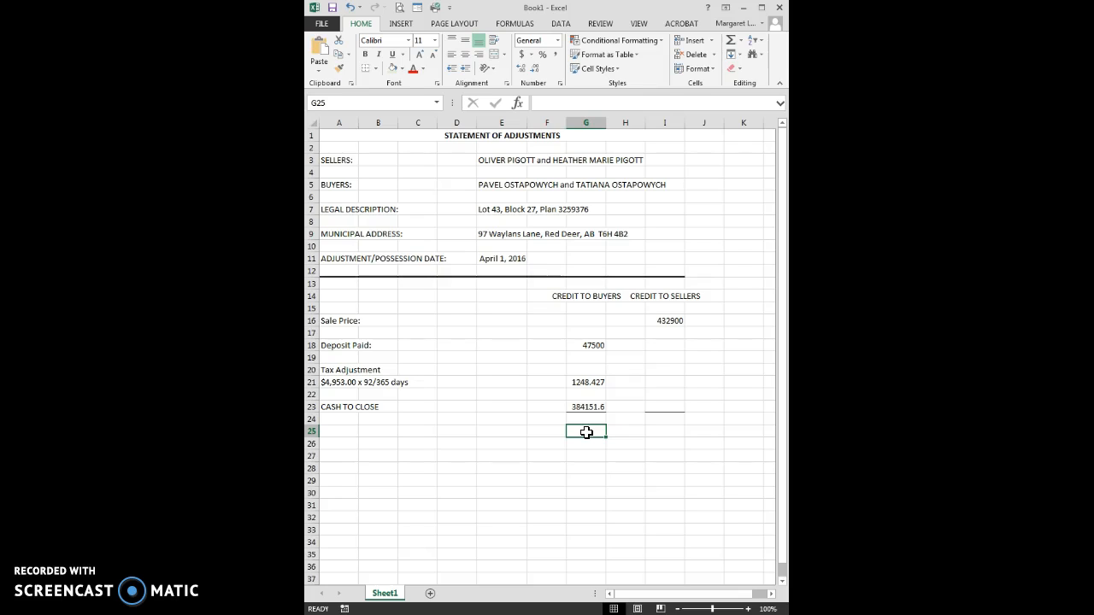
left_click(731, 44)
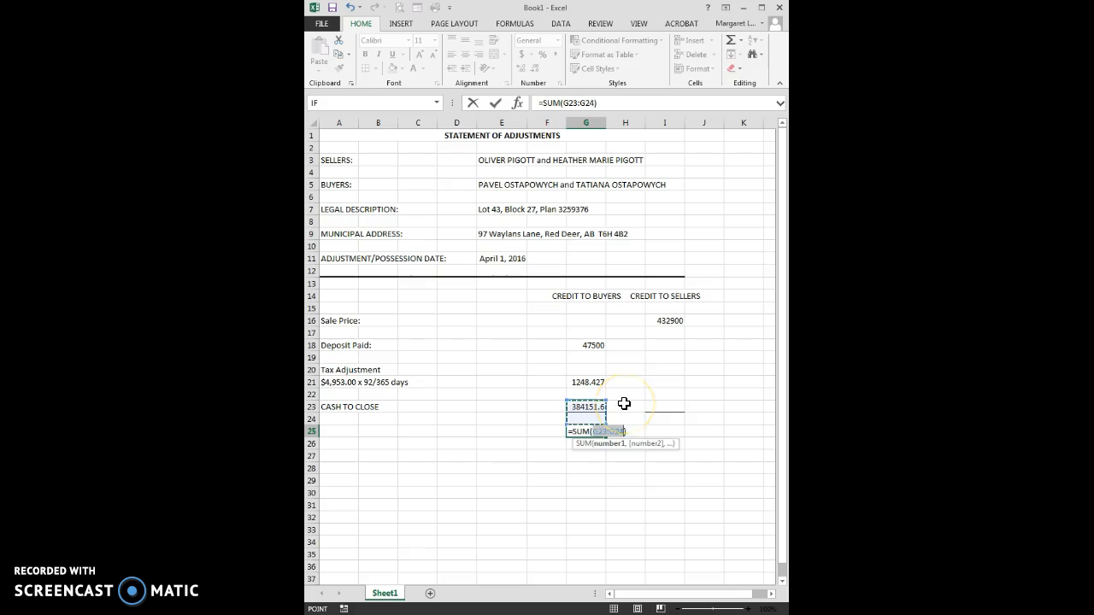
left_click(579, 345)
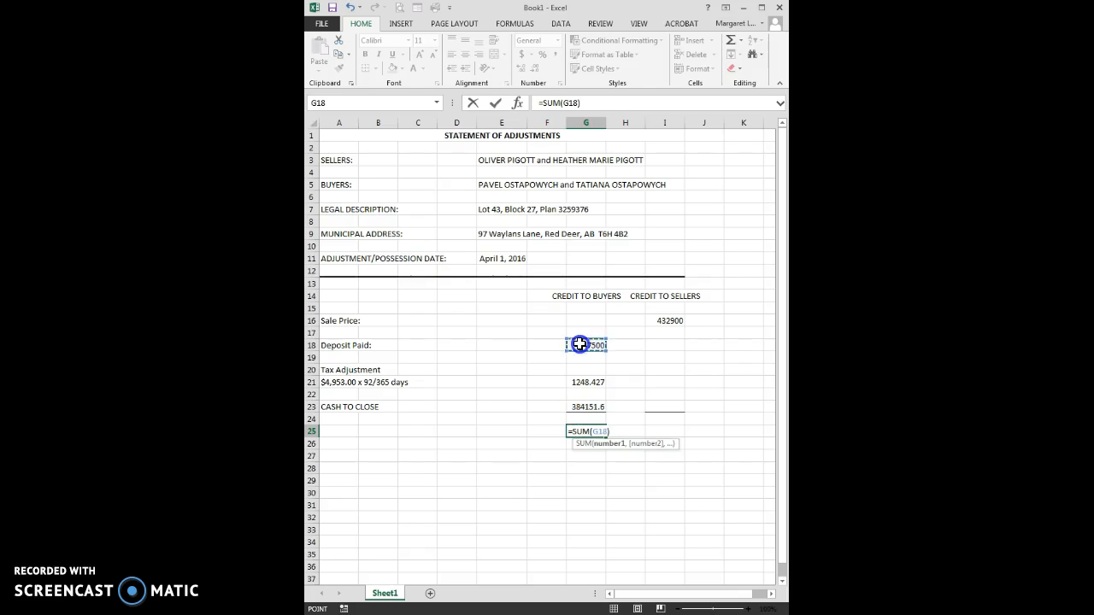
left_click_drag(580, 349, 580, 402)
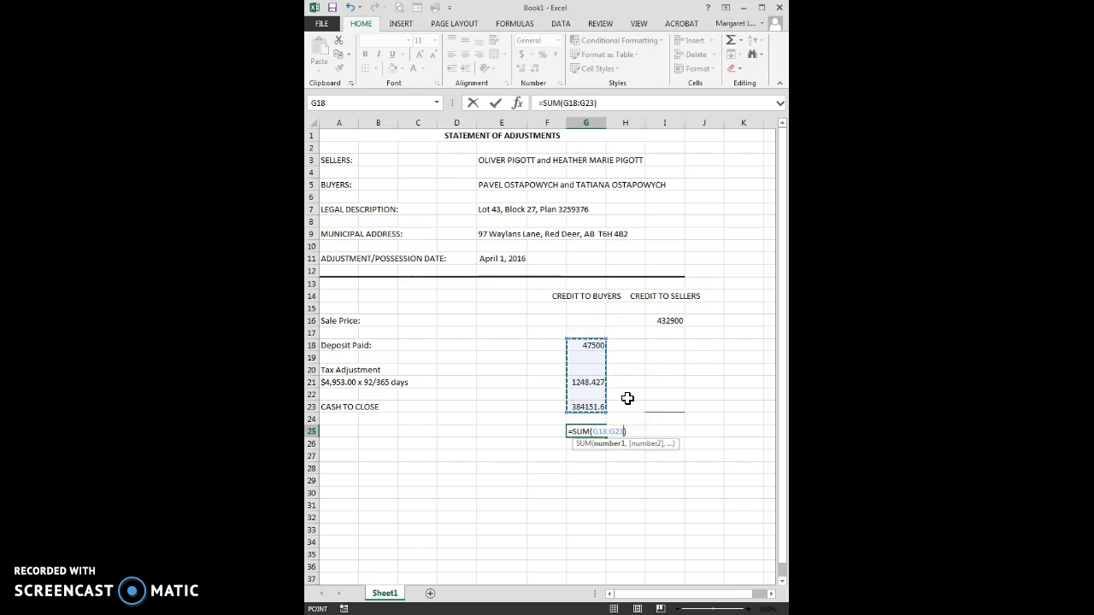
key("Return")
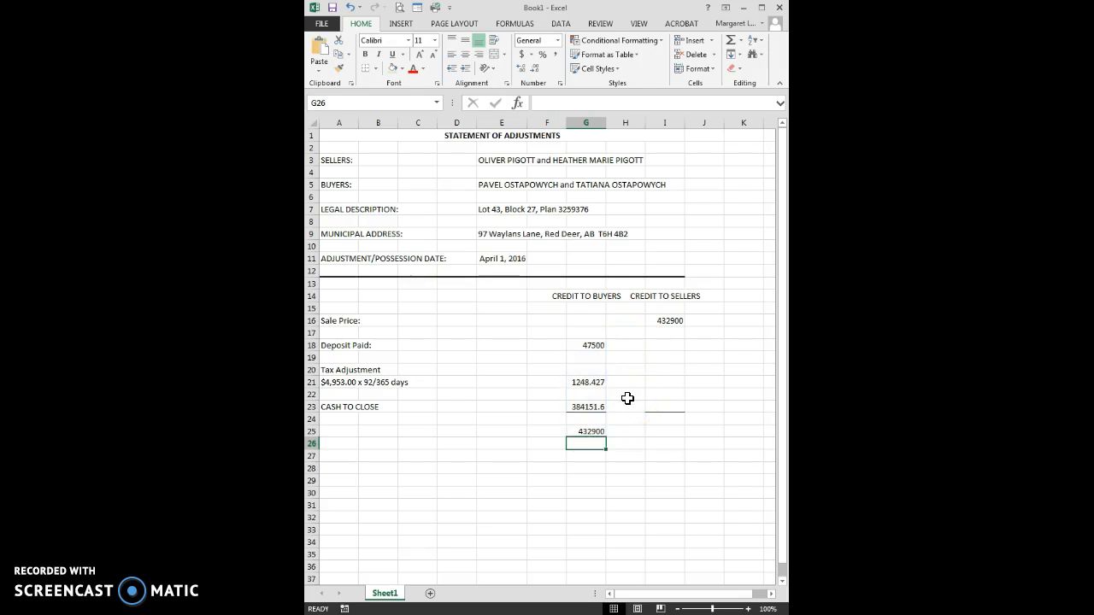
left_click(582, 432)
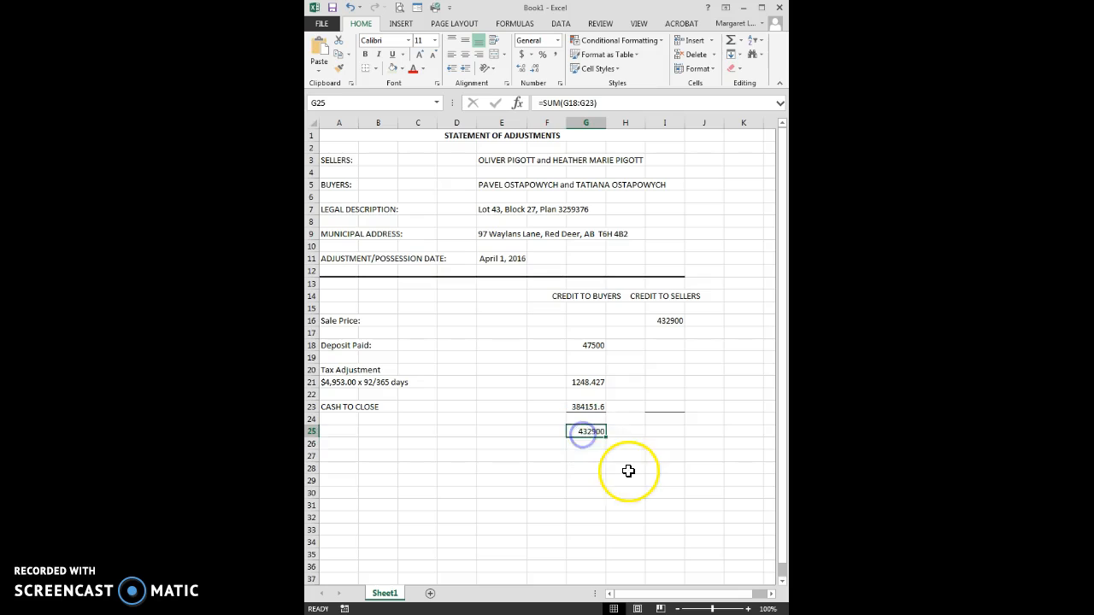
Enter the formula =I16 in cell I25 to carry the sale price down as the CREDIT TO SELLERS total.
left_click(660, 430)
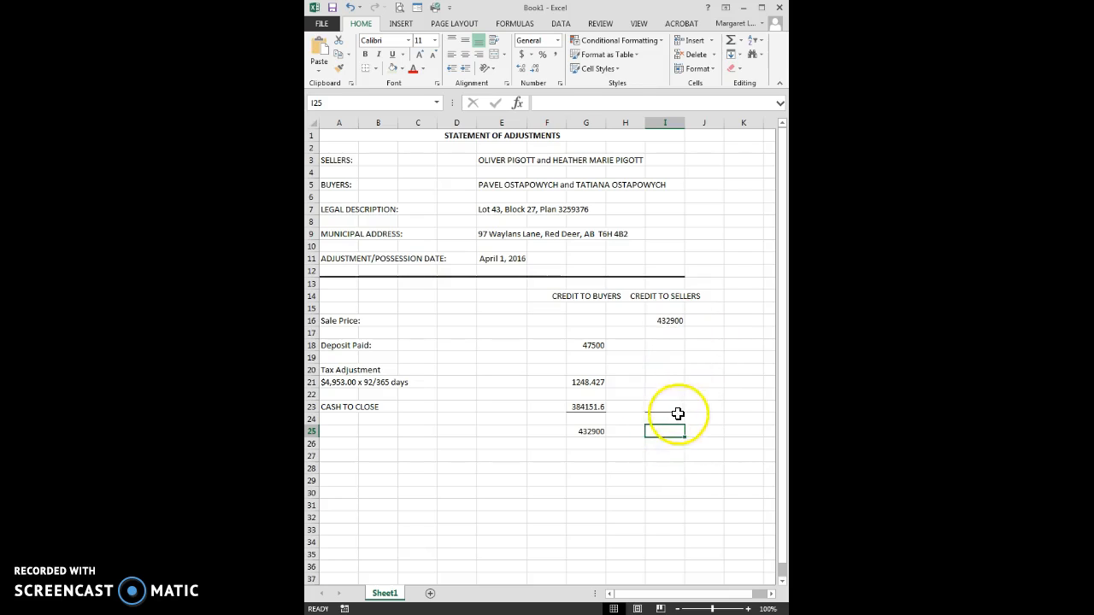
type("=")
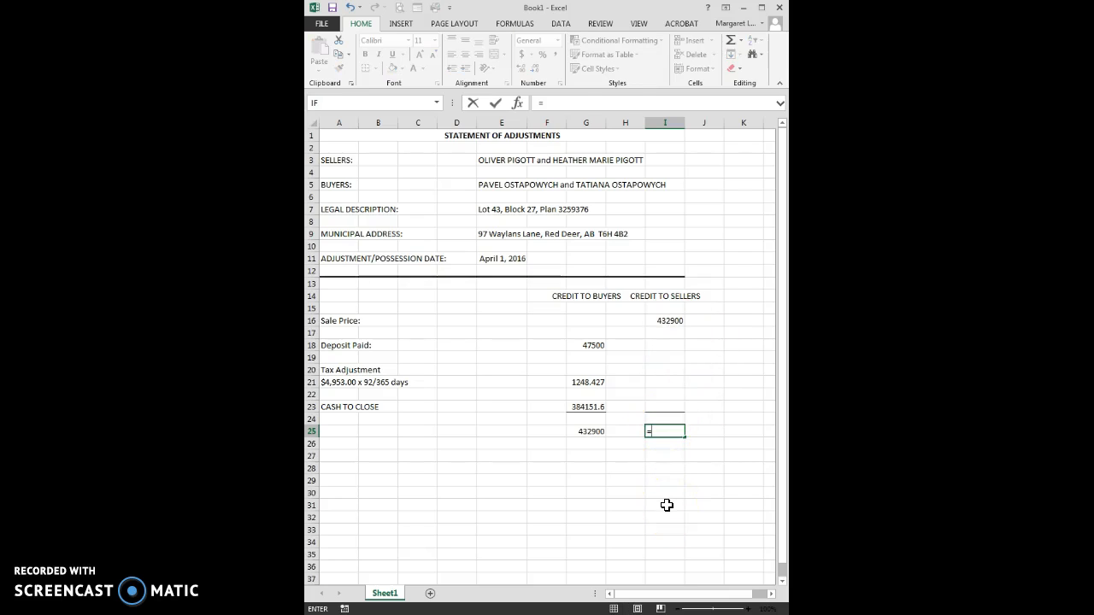
left_click(663, 322)
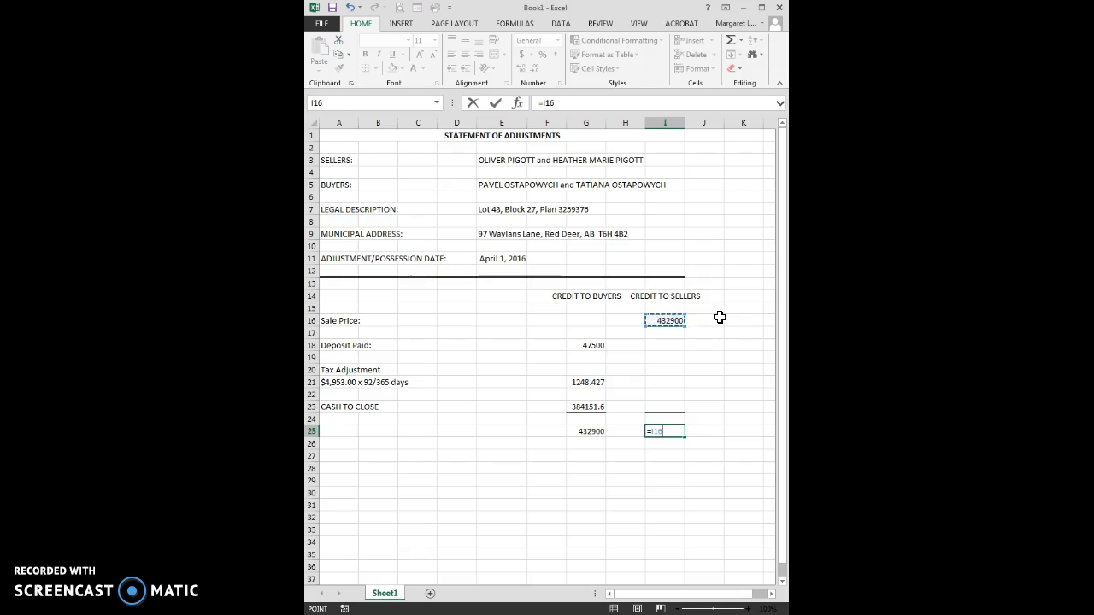
key("Return")
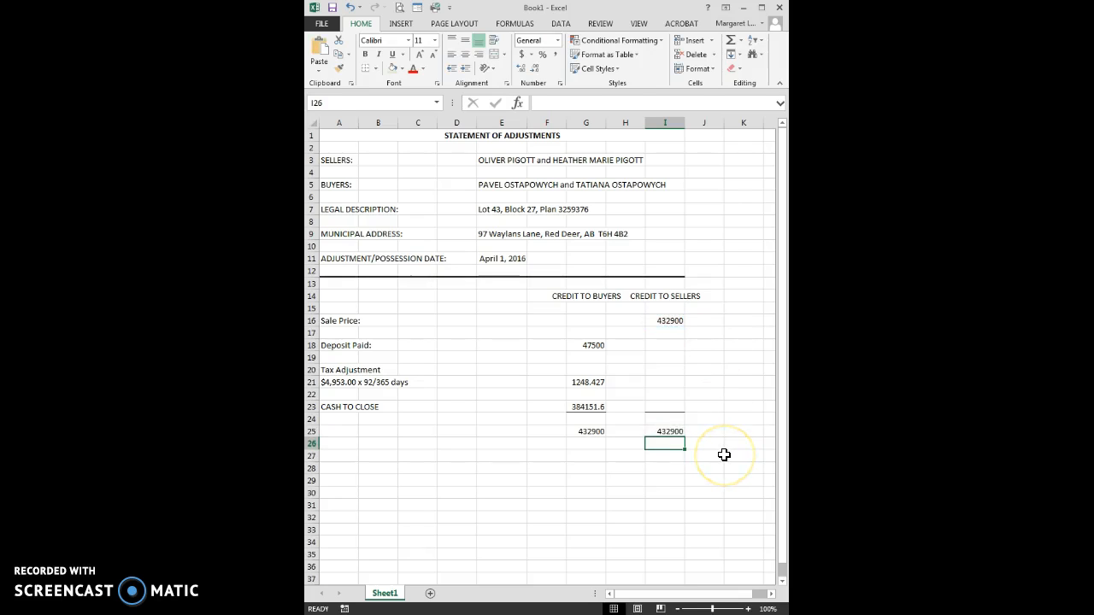
Apply a Bottom Double Border to the column totals in G25 and I25.
left_click(575, 431)
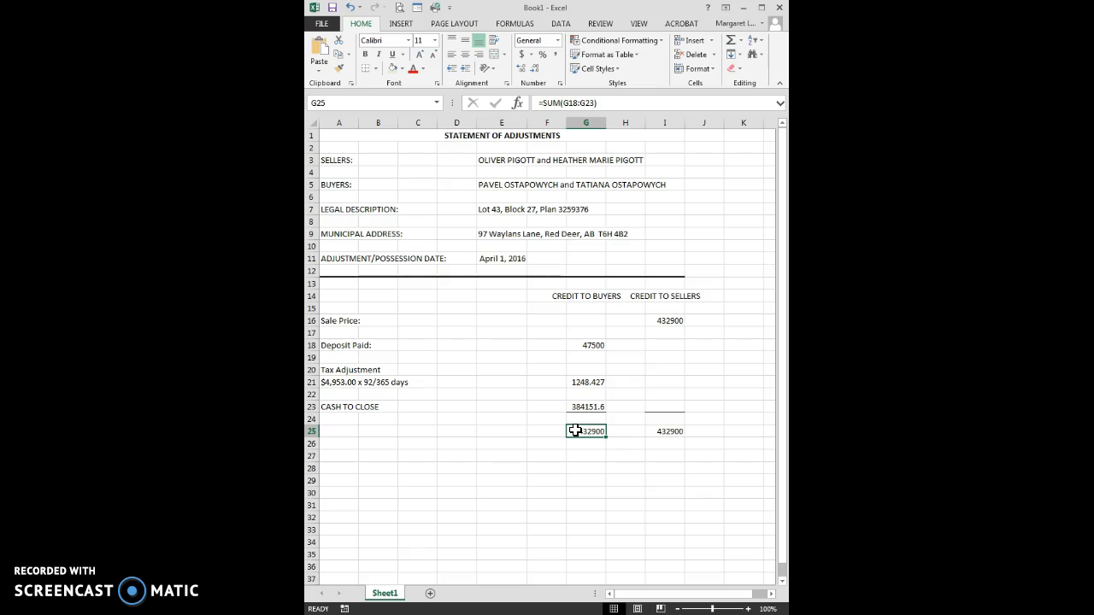
left_click(661, 431, "ctrl")
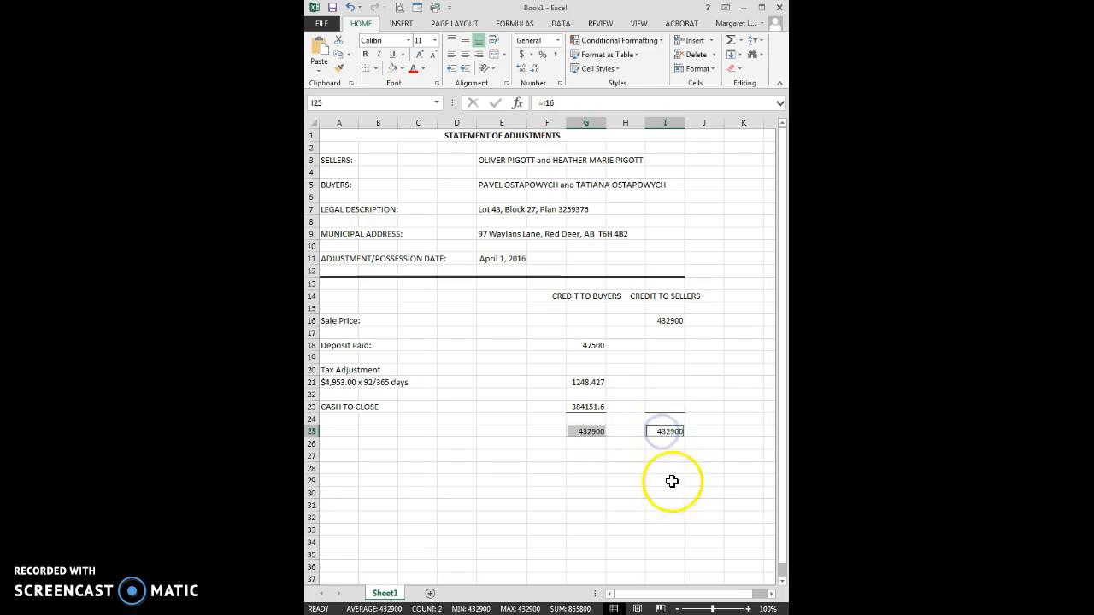
left_click(378, 68)
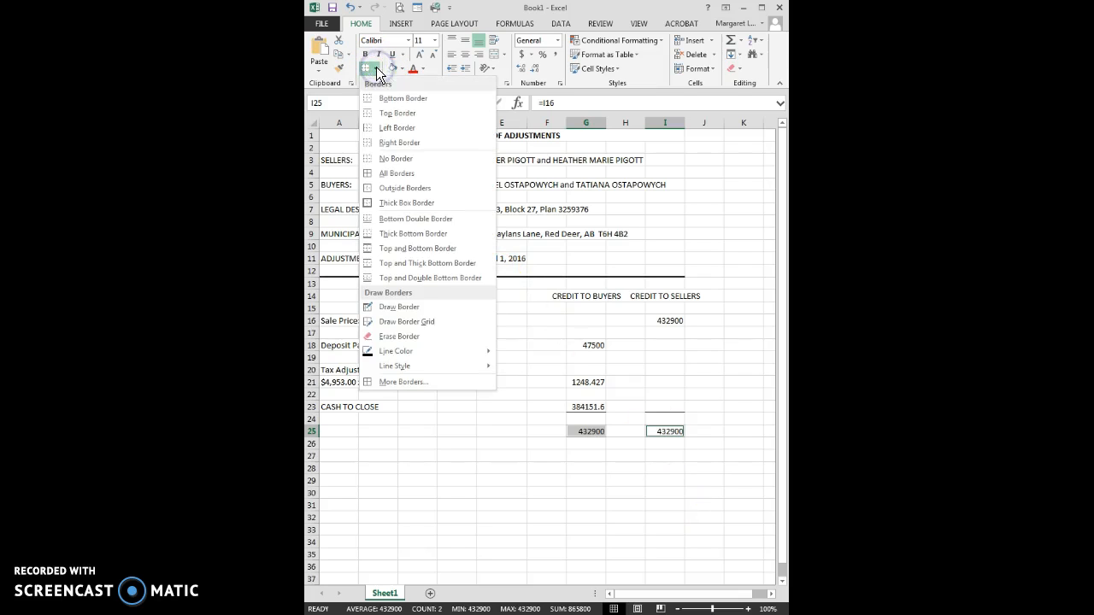
left_click(391, 221)
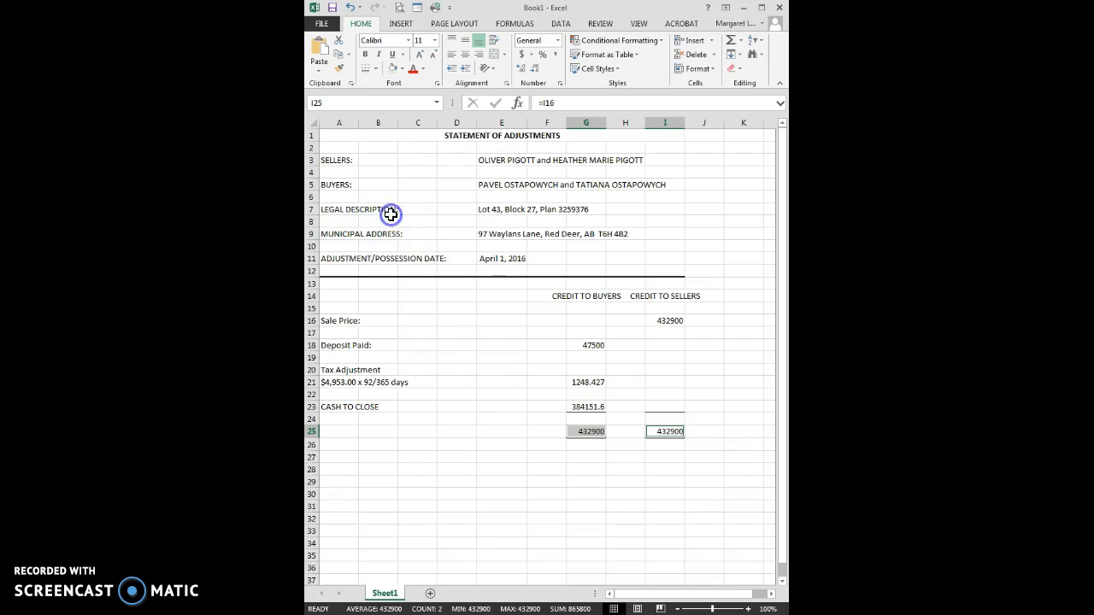
left_click(479, 430)
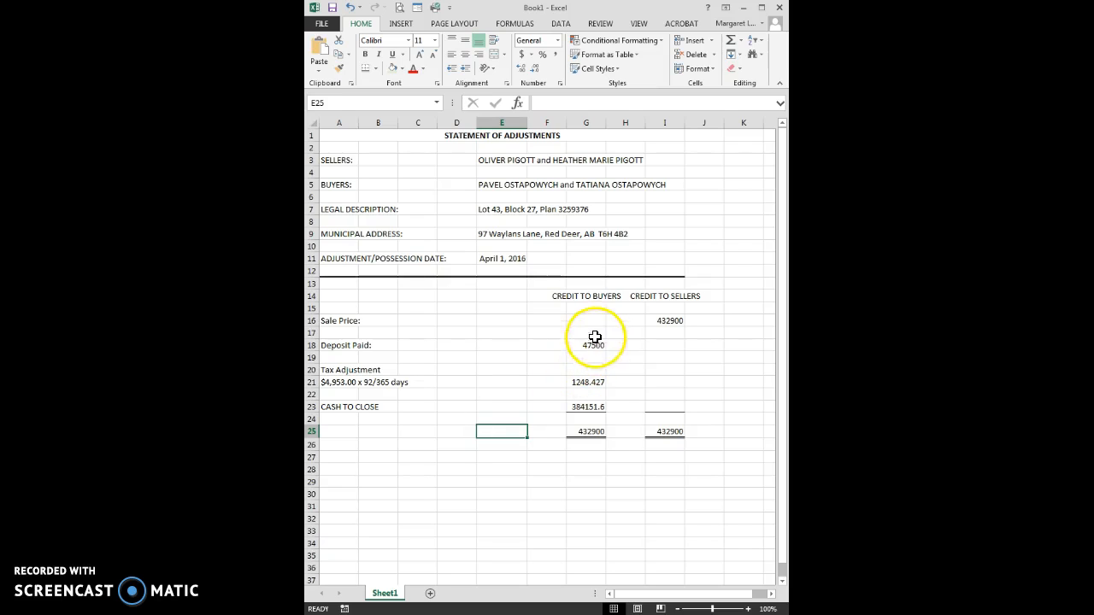
Format the range G16:I25 as Currency with two decimal places and the $ symbol.
left_click_drag(574, 319, 672, 429)
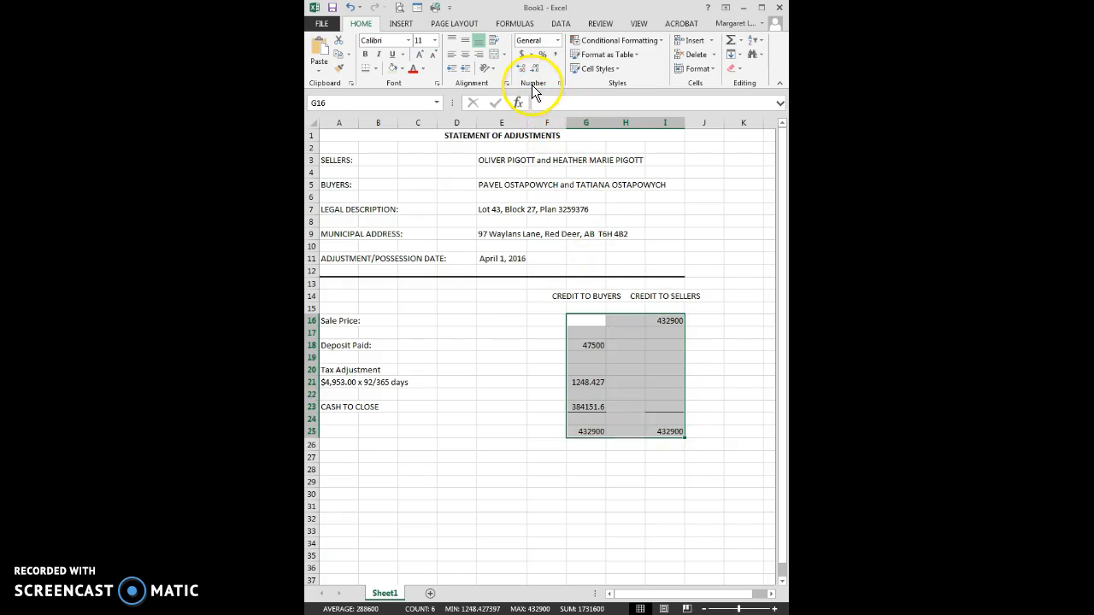
left_click(560, 84)
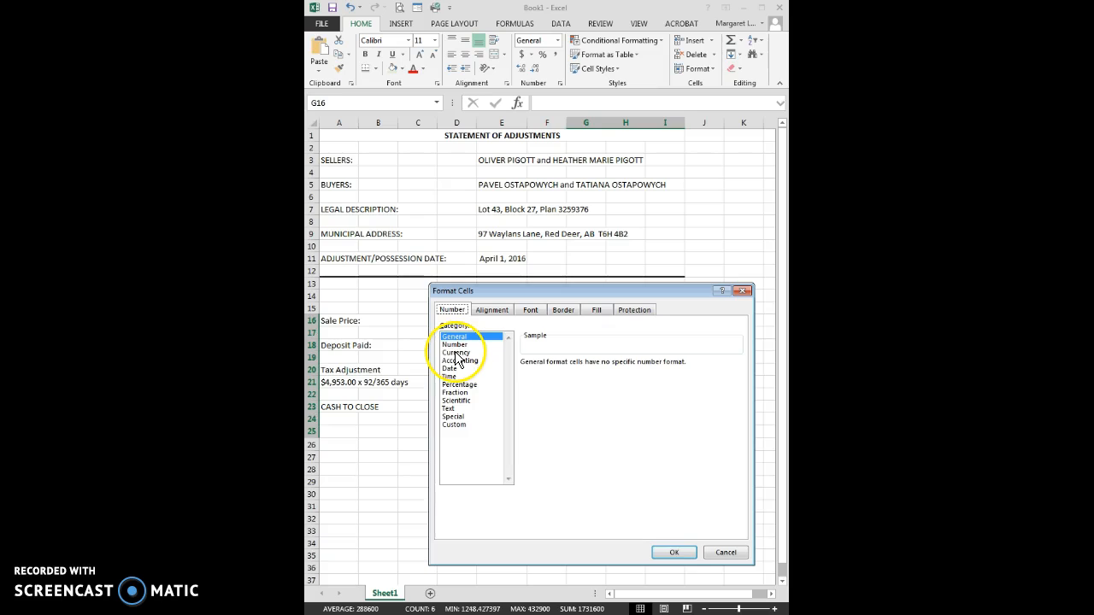
left_click(456, 353)
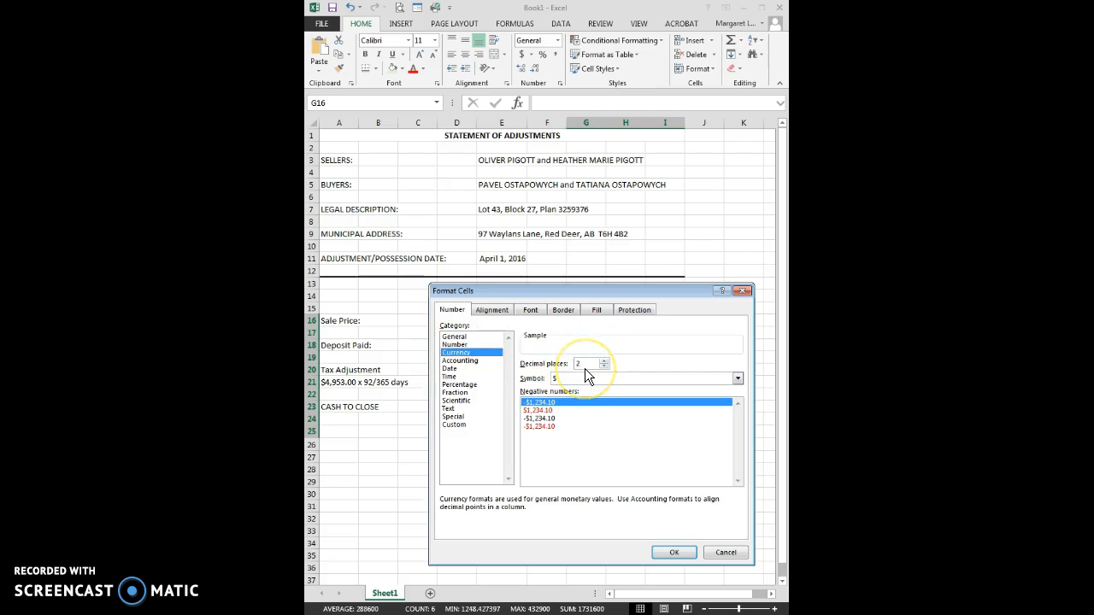
left_click(675, 552)
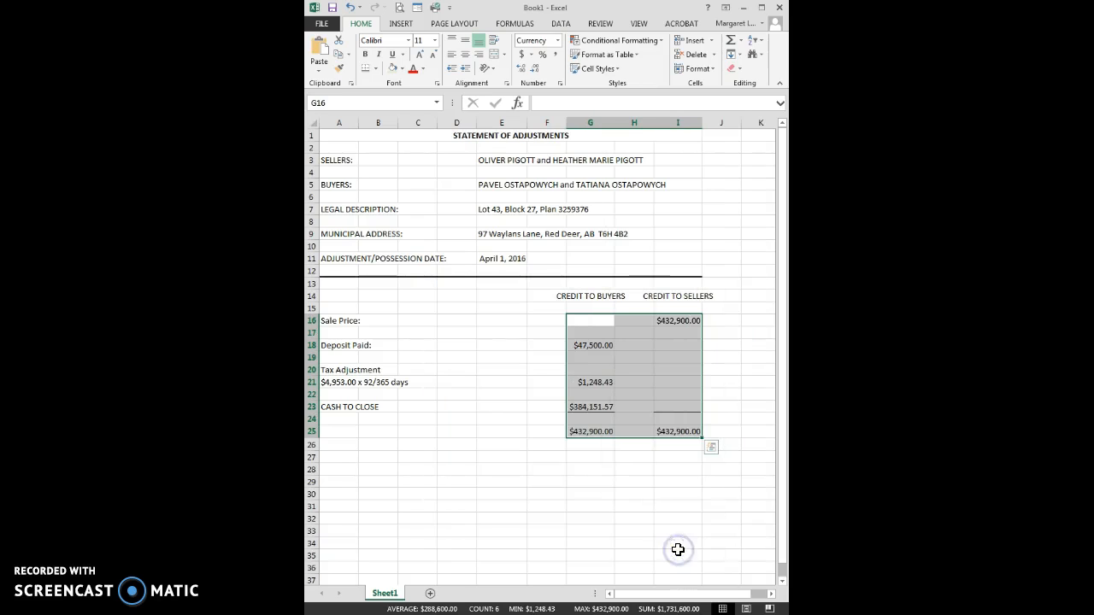
left_click(630, 482)
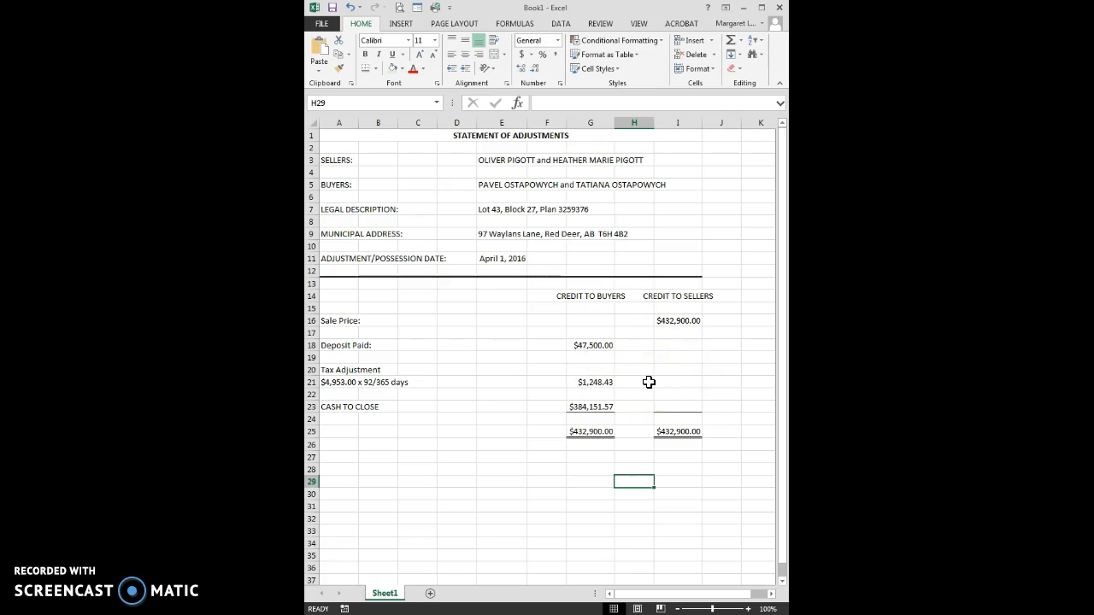
Inspect the tax adjustment, cash to close, sale price, deposit and column total cells.
left_click(585, 382)
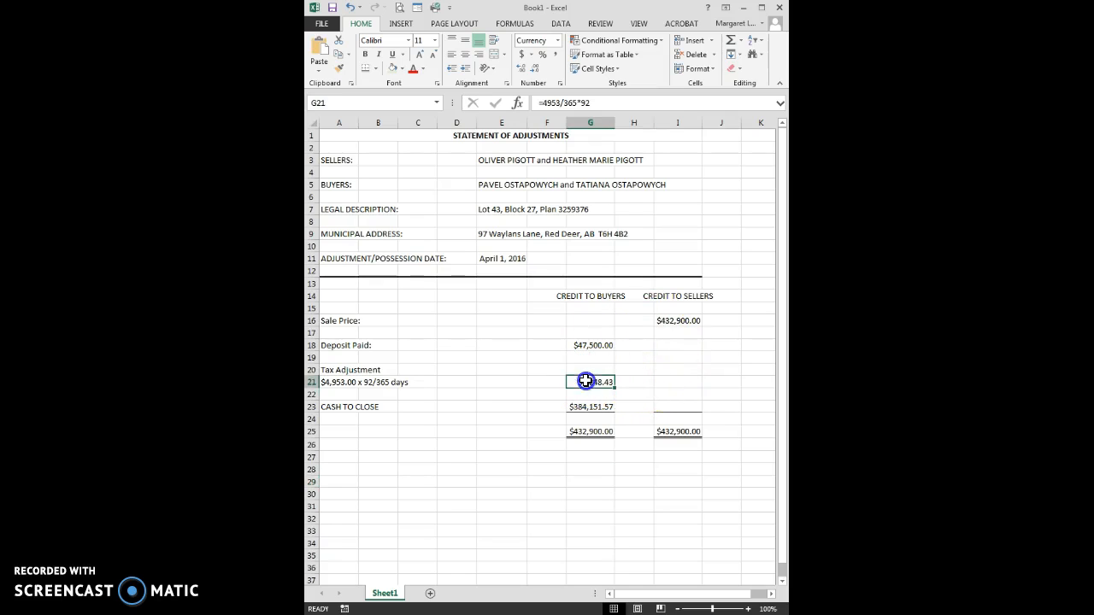
left_click(592, 407)
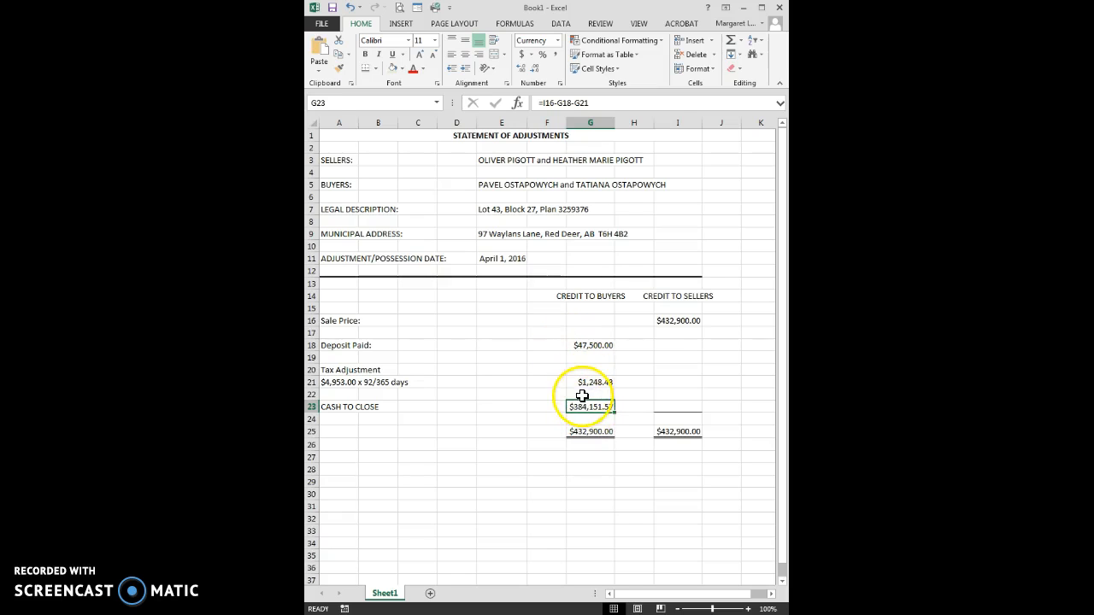
left_click(672, 319)
left_click(588, 345)
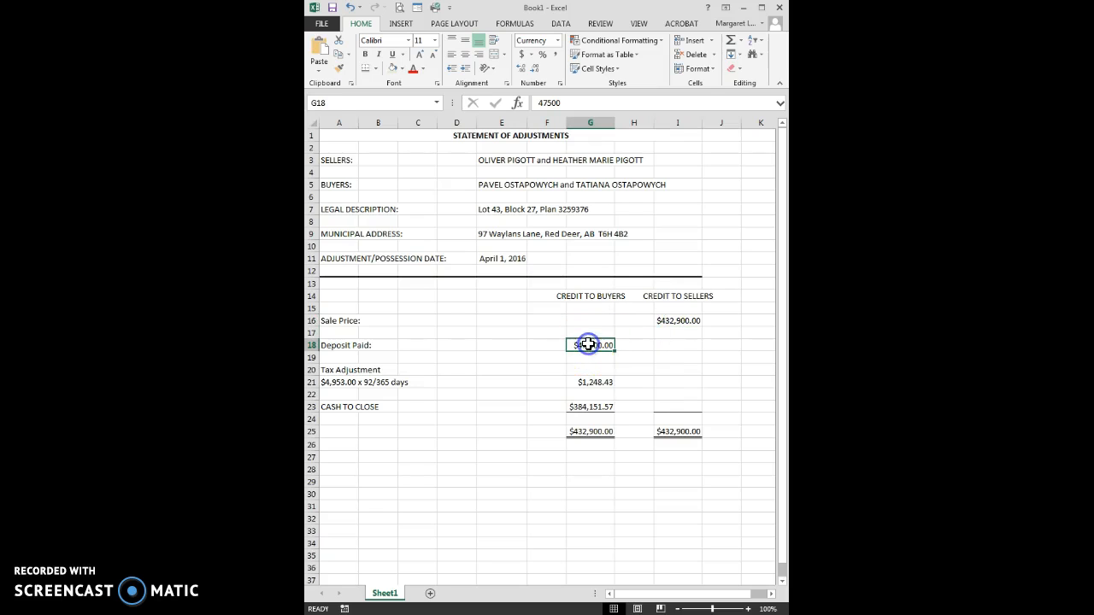
left_click(589, 434)
left_click(667, 431)
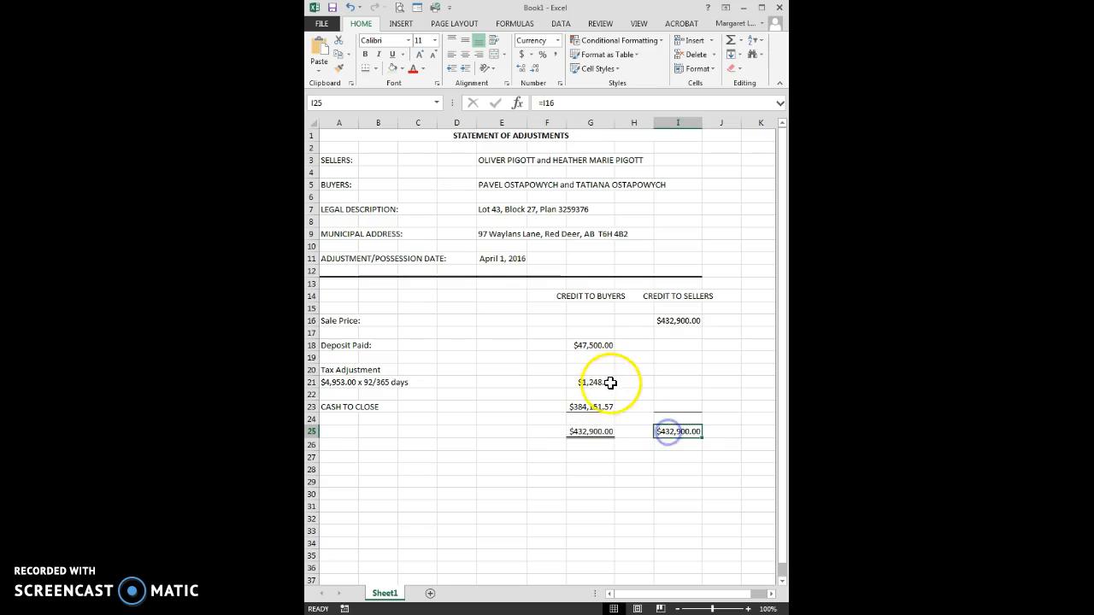
Set the Currency symbol to None for G21:G23, covering the tax adjustment and cash to close amounts.
left_click_drag(597, 382, 596, 405)
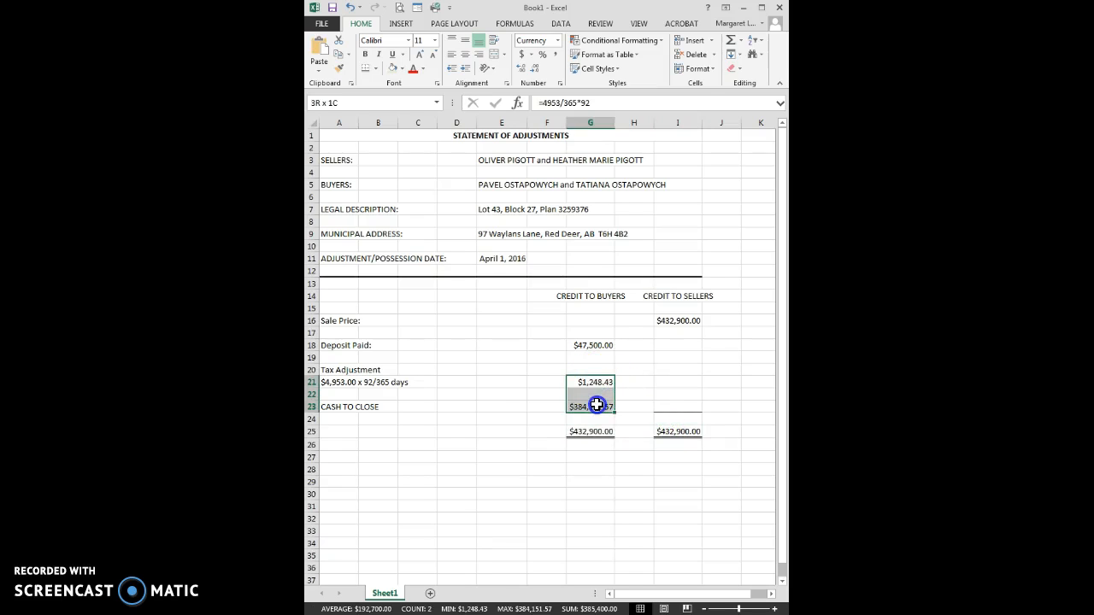
left_click(561, 83)
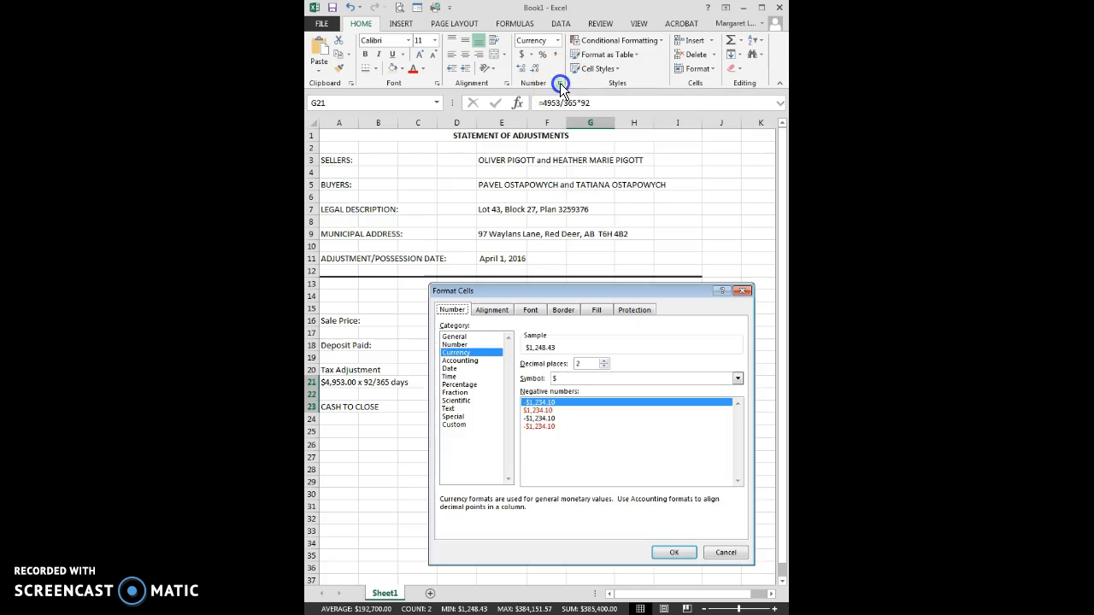
left_click(737, 377)
left_click(724, 389)
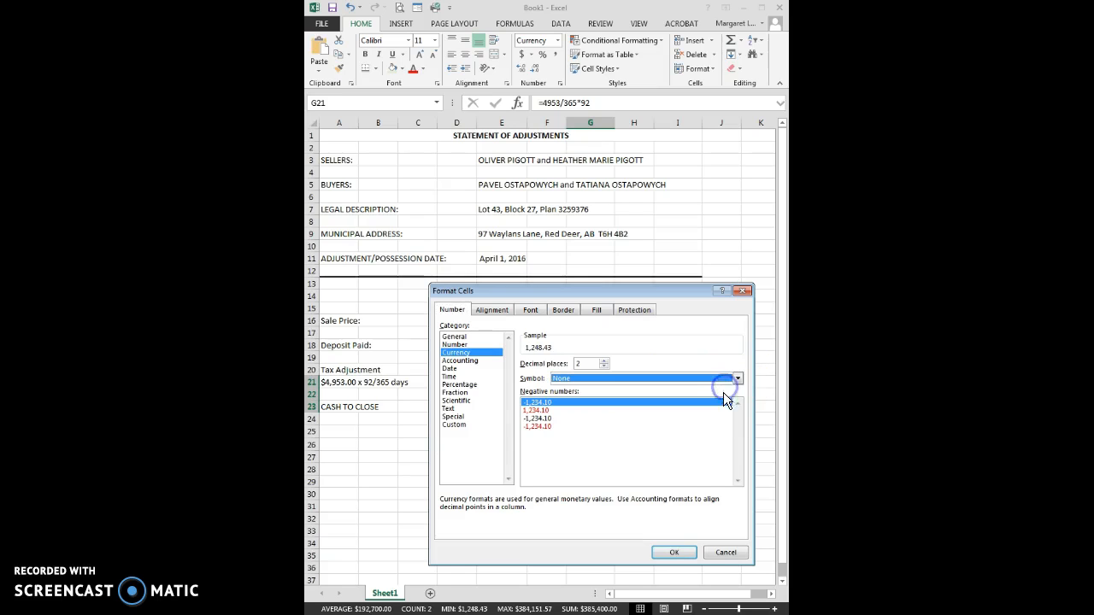
left_click(675, 552)
left_click(662, 529)
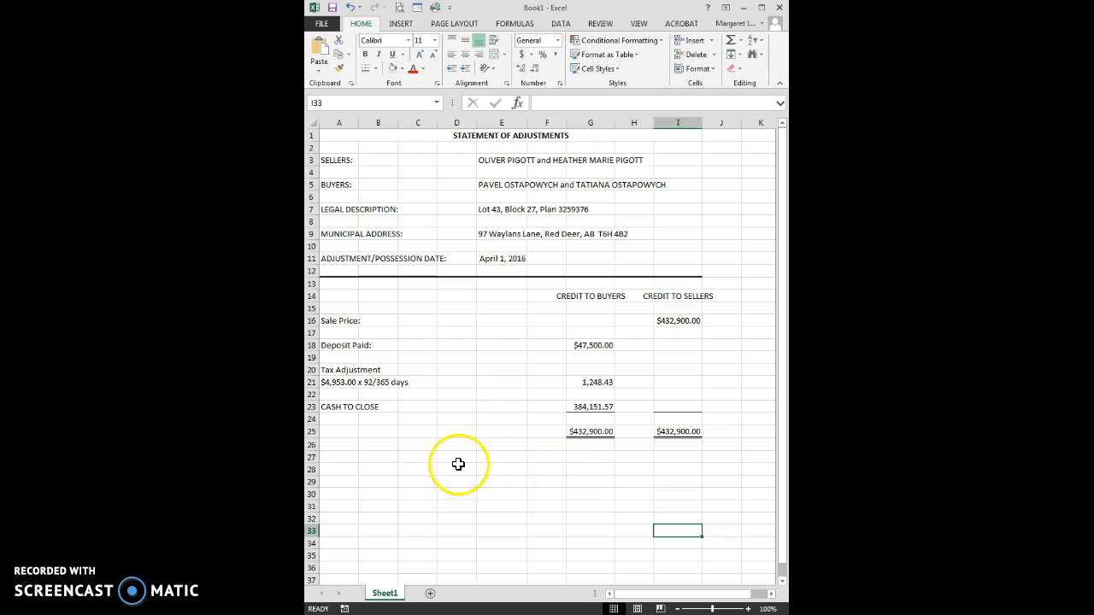
Enter the law firm name GRUMP & JOLLY in A27 and the signature label "Per:" in A29.
left_click(338, 458)
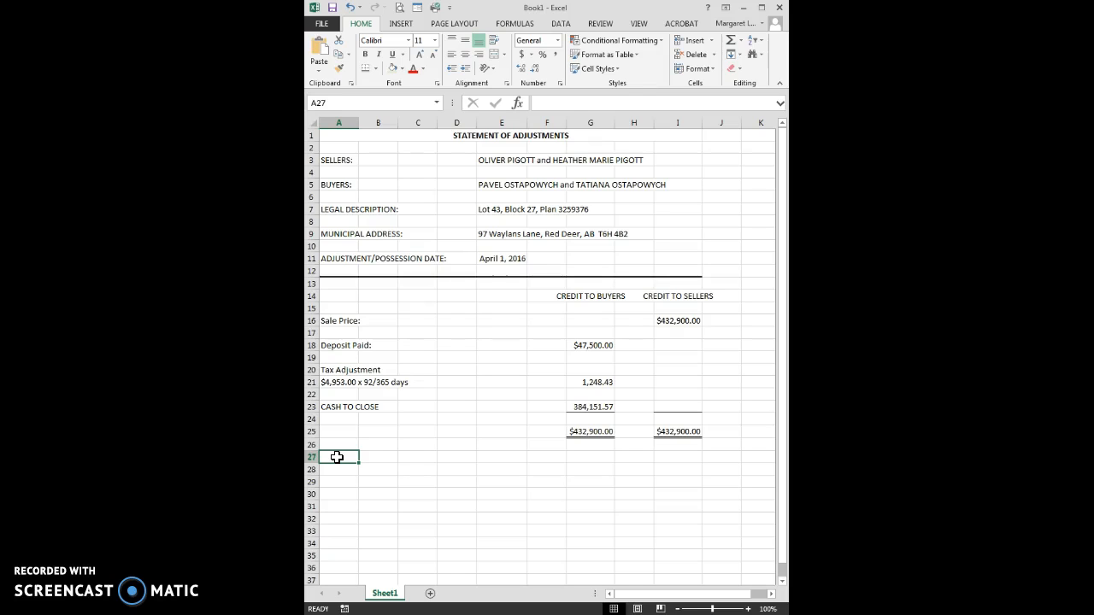
type("GRUMP")
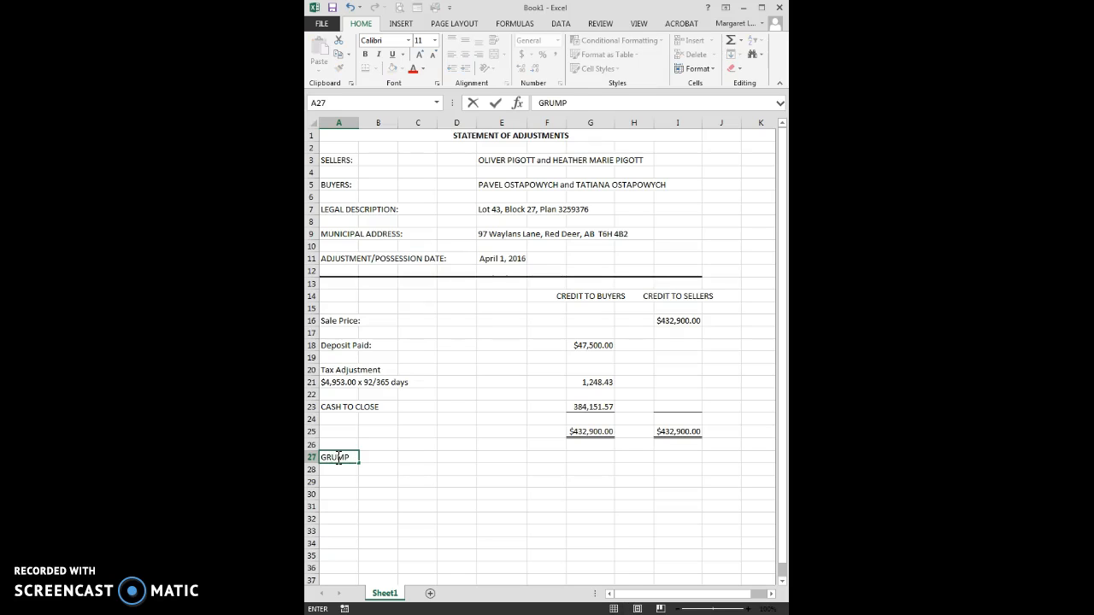
type(" & jo")
key("BackSpace")
key("BackSpace")
type("JUL")
key("BackSpace")
key("BackSpace")
key("Return")
key("Return")
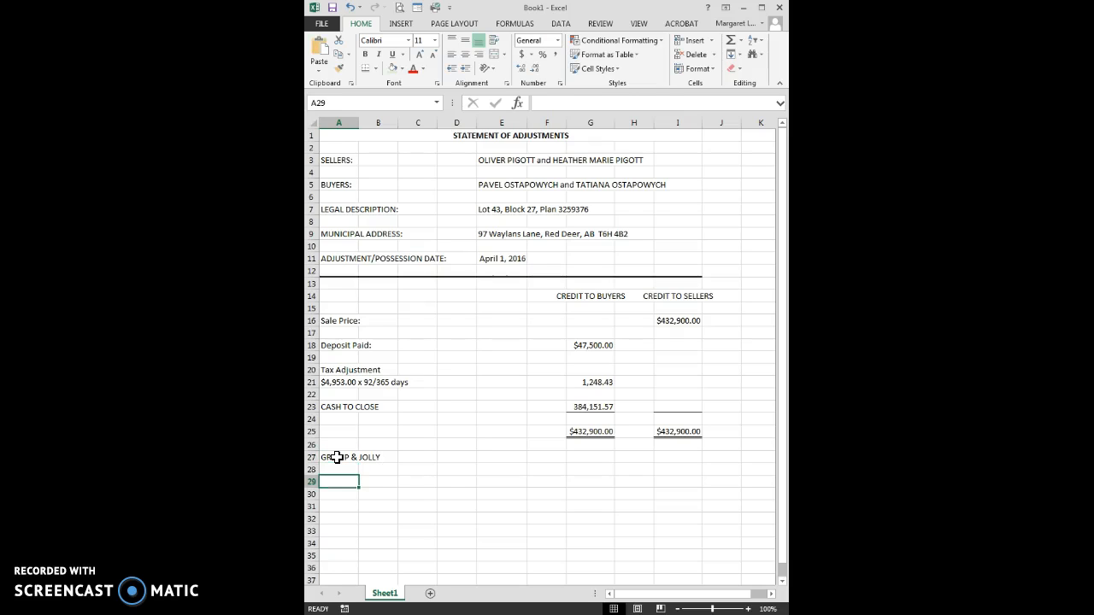
type("Per:")
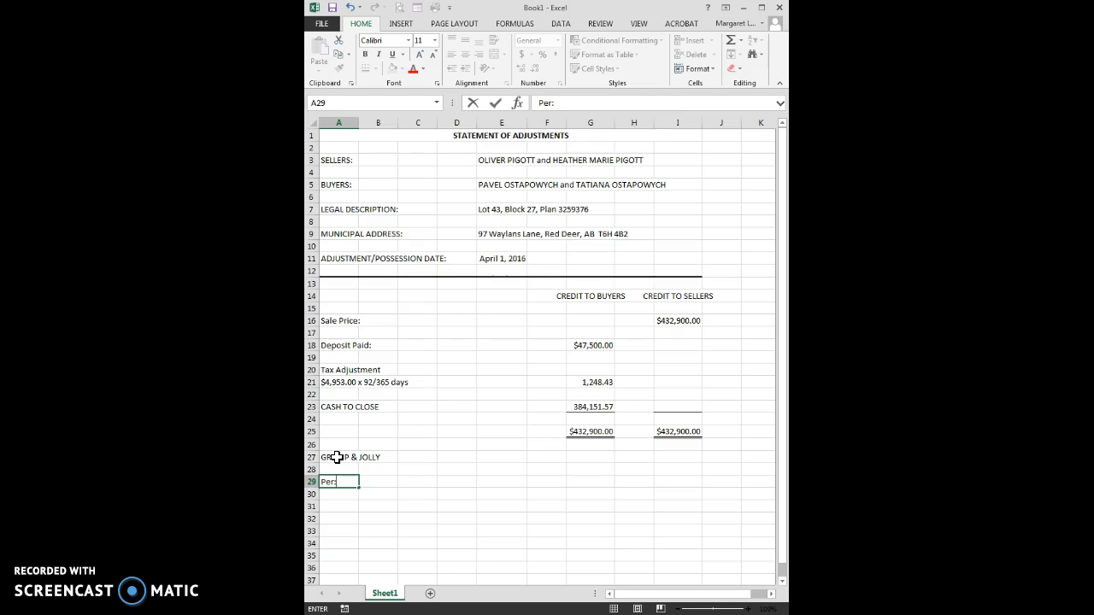
key("Tab")
Create the signature line beside "Per:" by applying a Bottom Border to B29:D29.
left_click(373, 482)
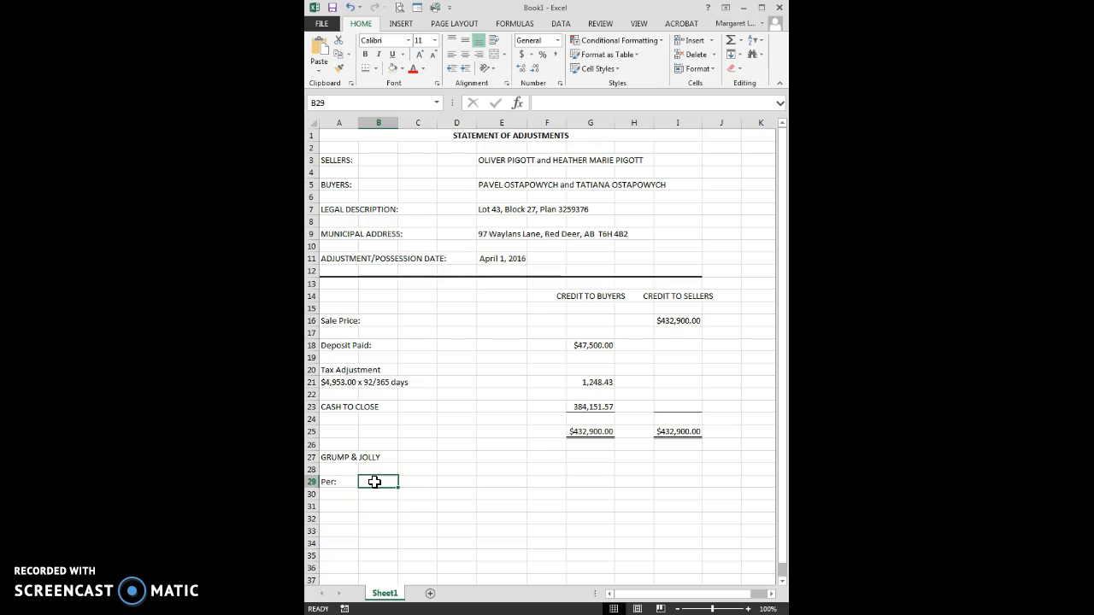
left_click_drag(375, 482, 490, 484)
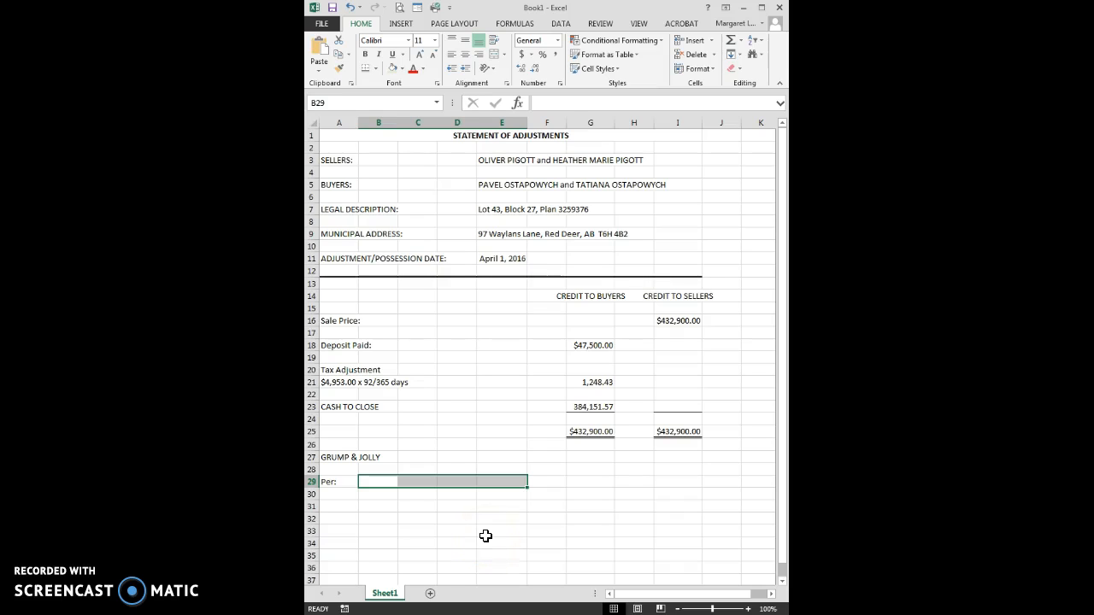
left_click_drag(381, 482, 443, 477)
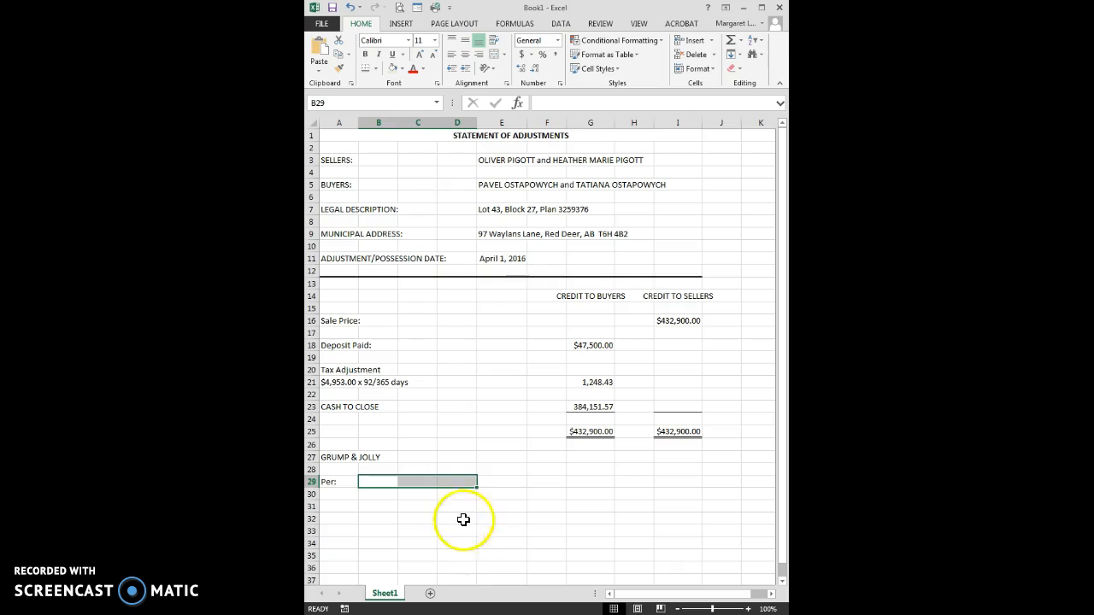
left_click(376, 70)
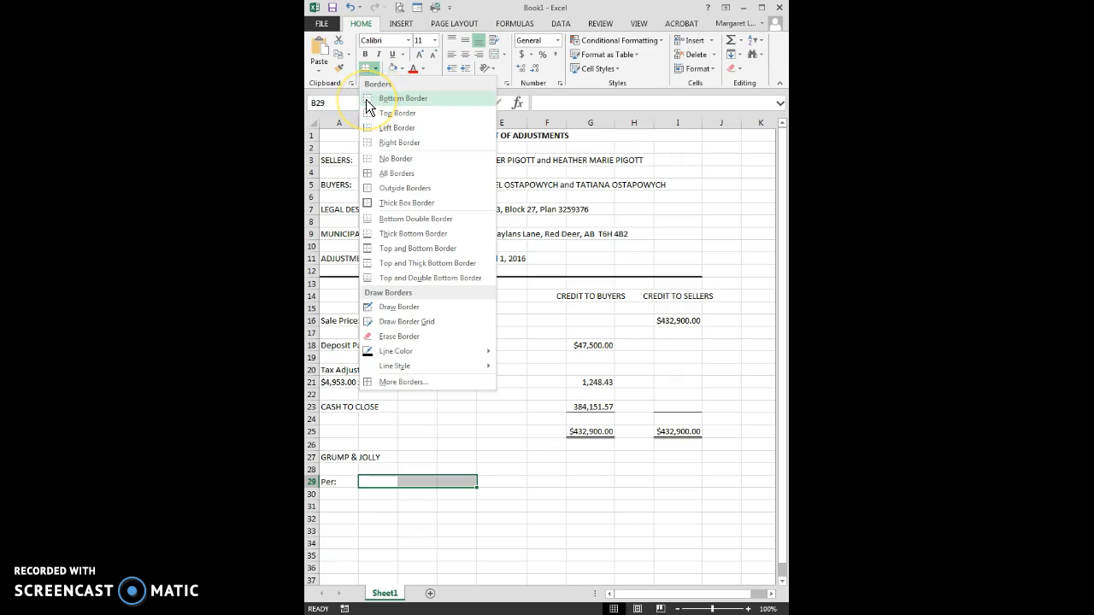
left_click(366, 99)
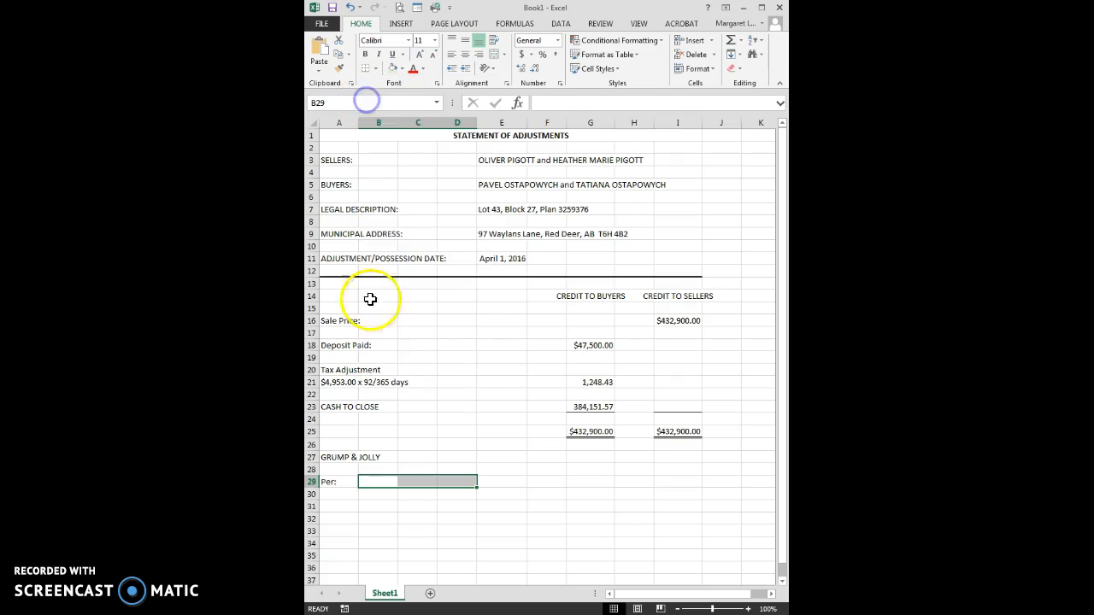
left_click(352, 509)
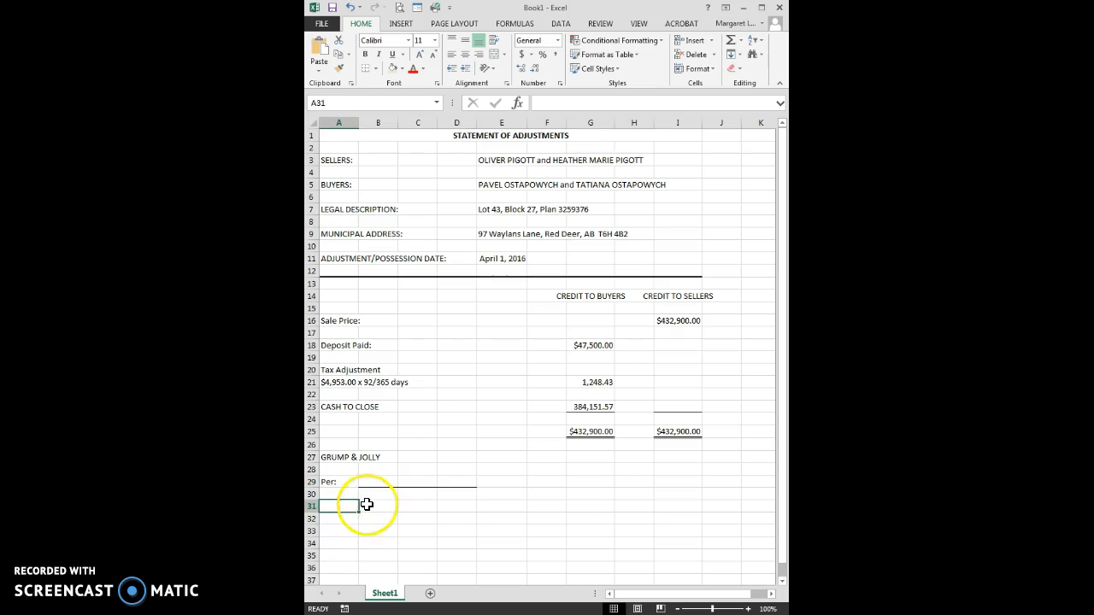
Enter the signing lawyer's full name followed by ", Q.C." in B30, beneath the signature line.
left_click(368, 494)
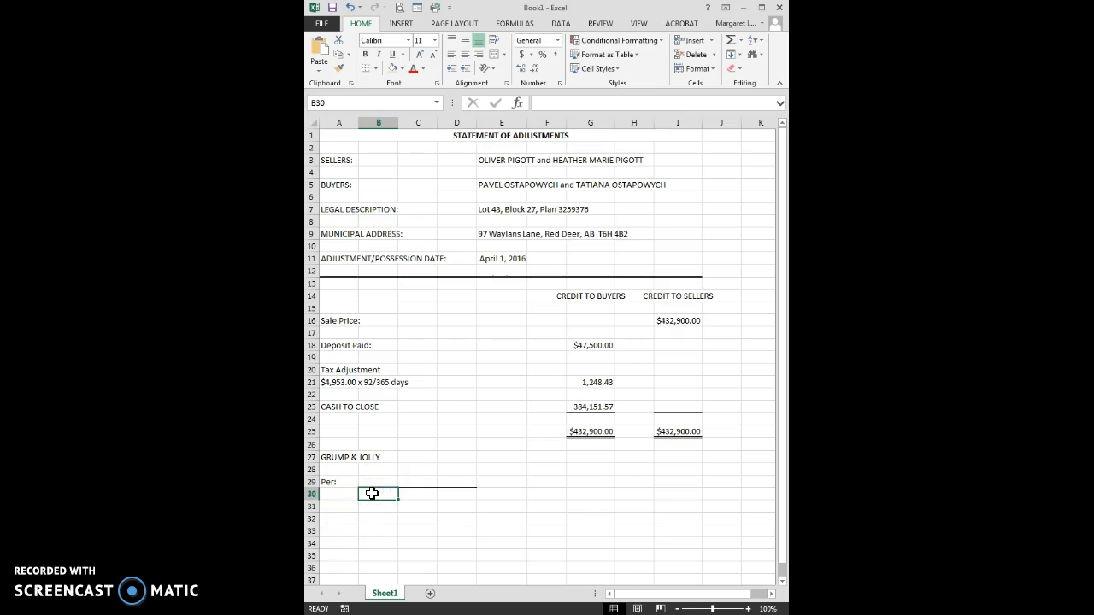
type("Harold Grump, Q")
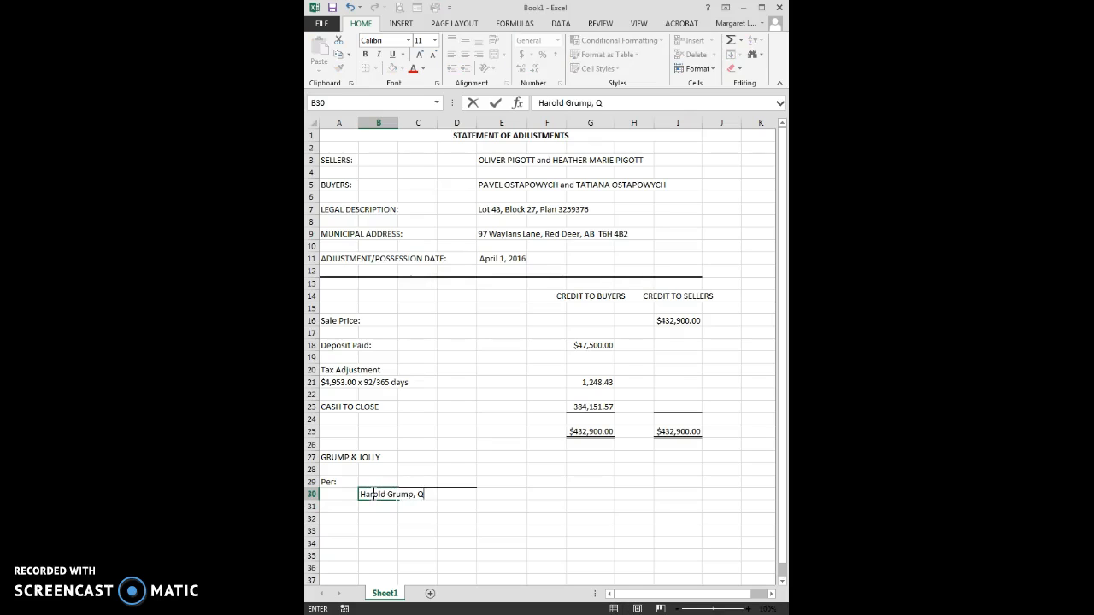
type(".C.")
key("Return")
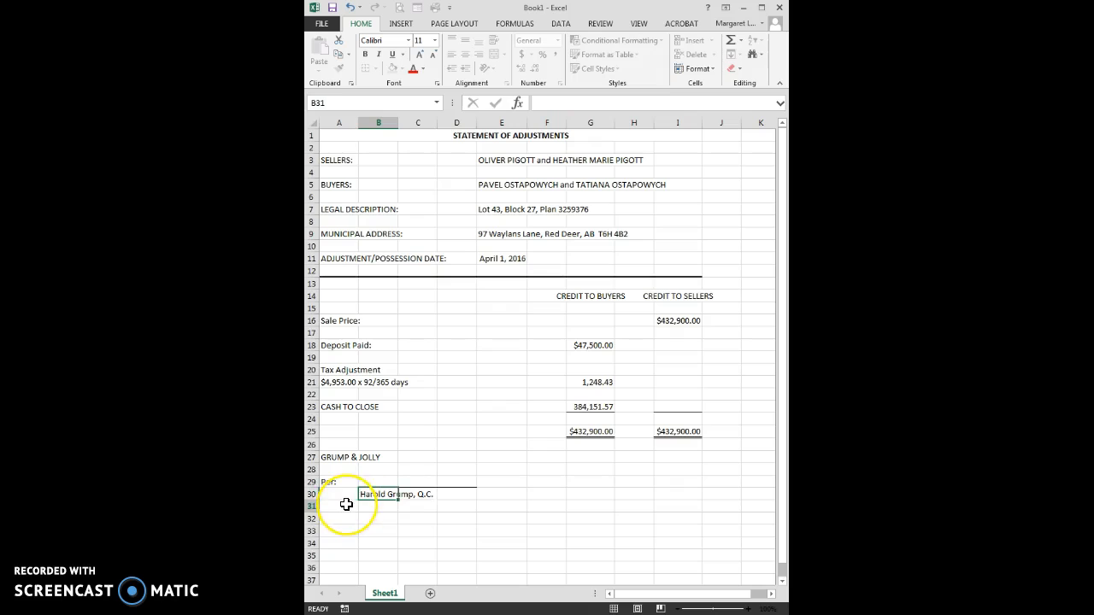
key("Return")
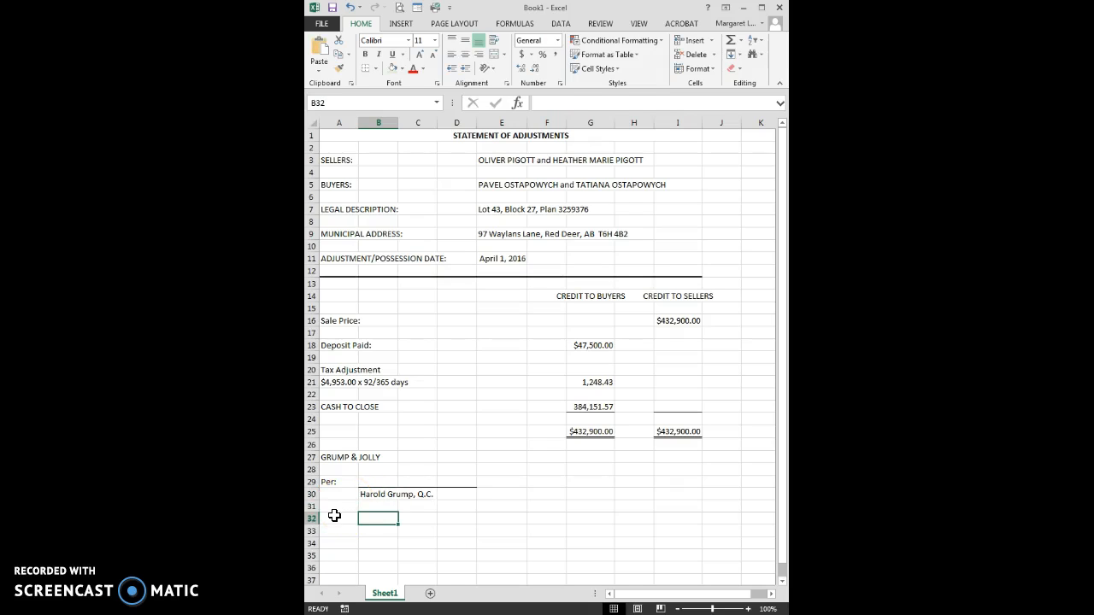
Enter the reference initials "HG/mal" in A32, below the signature block.
left_click(334, 515)
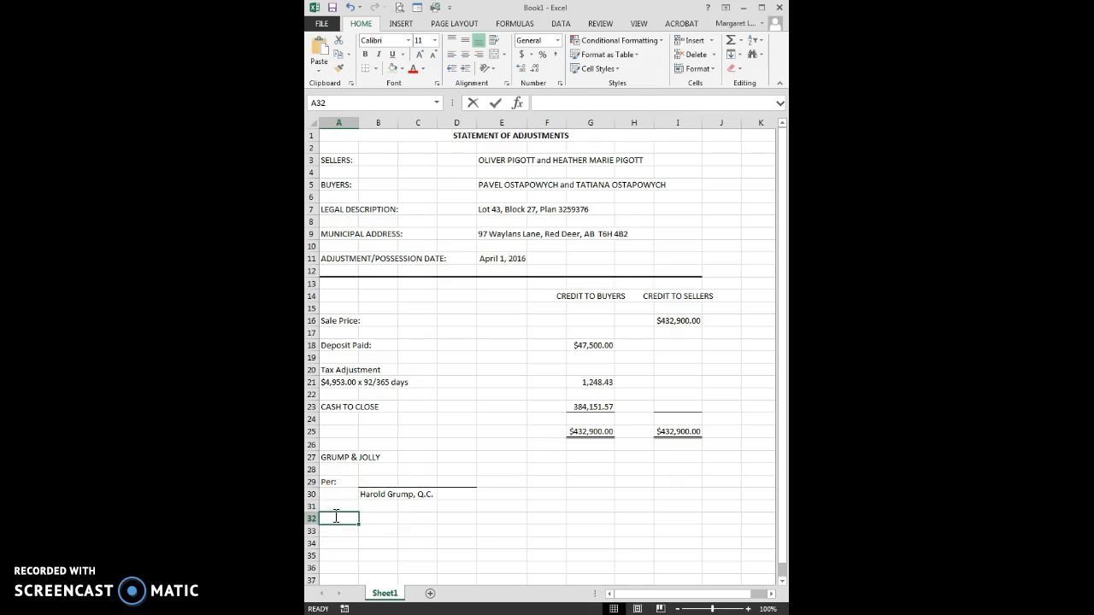
type("HG")
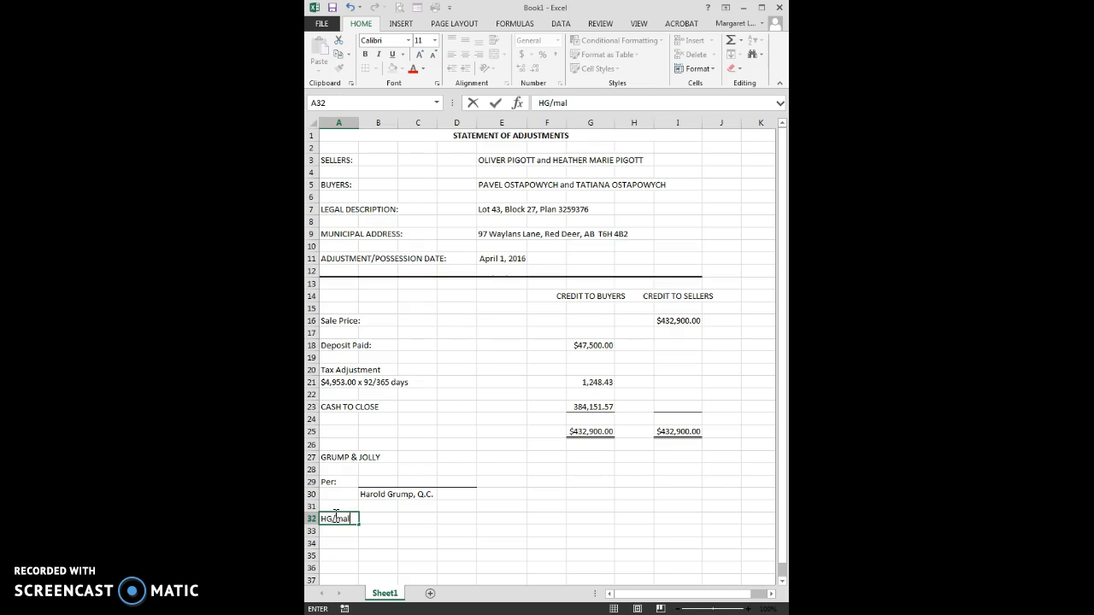
type("/mal")
key("Return")
key("Return")
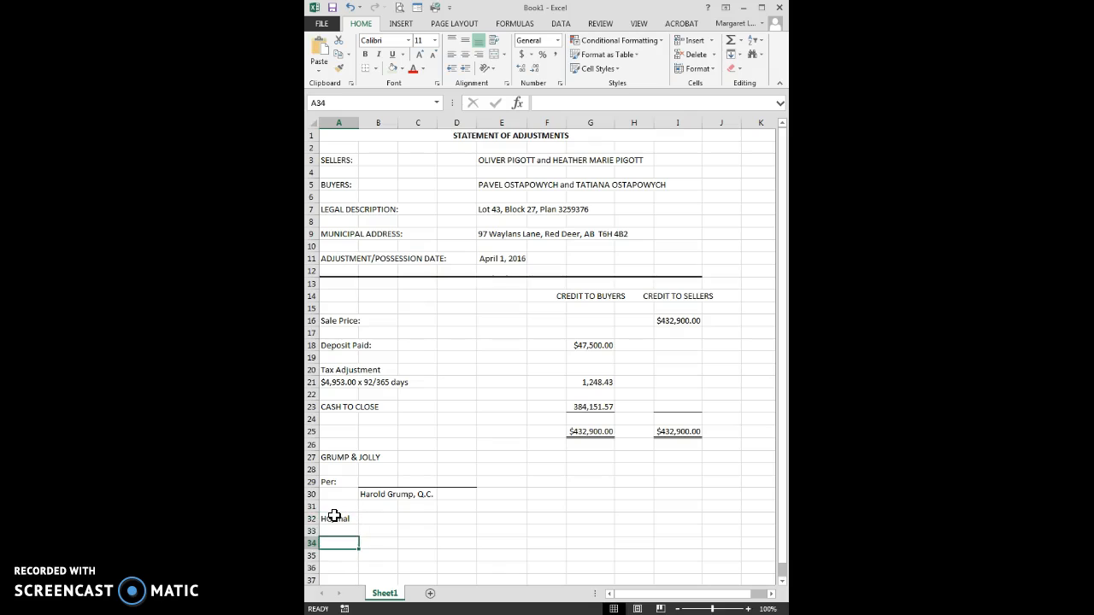
Enter the errors and omissions notation "E. & O. E." in A34, below the reference initials.
type("e")
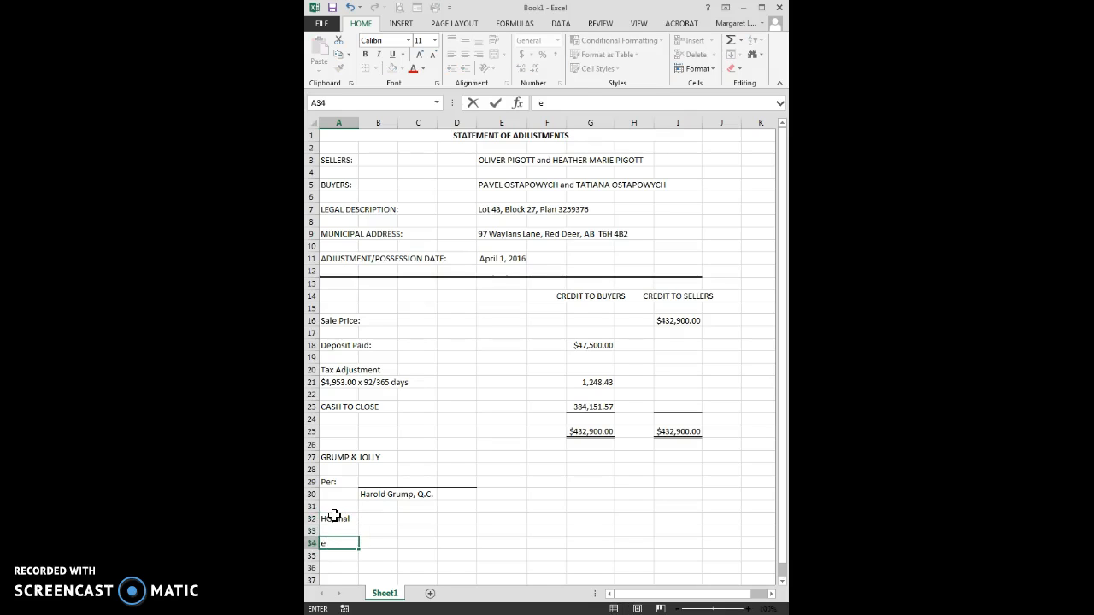
key("BackSpace")
key("BackSpace")
key("BackSpace")
type("O")
key("Return")
key("Down")
left_click(340, 544)
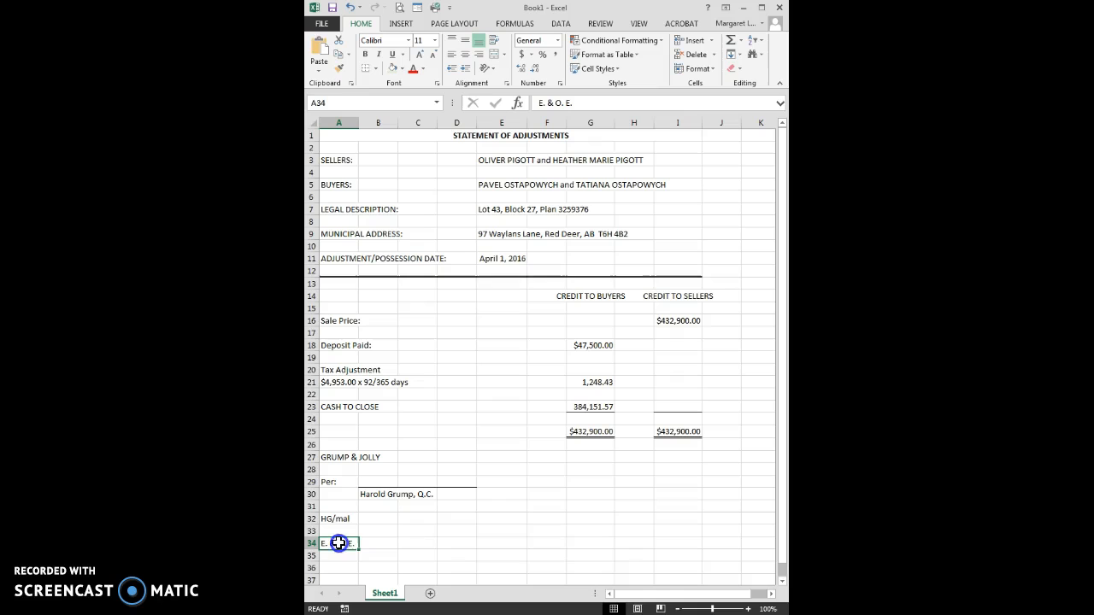
Examine the end of the statement and the blank rows beneath the "E. & O. E." notation.
left_click(783, 582)
left_click(782, 582)
left_click(782, 582)
left_click(782, 582)
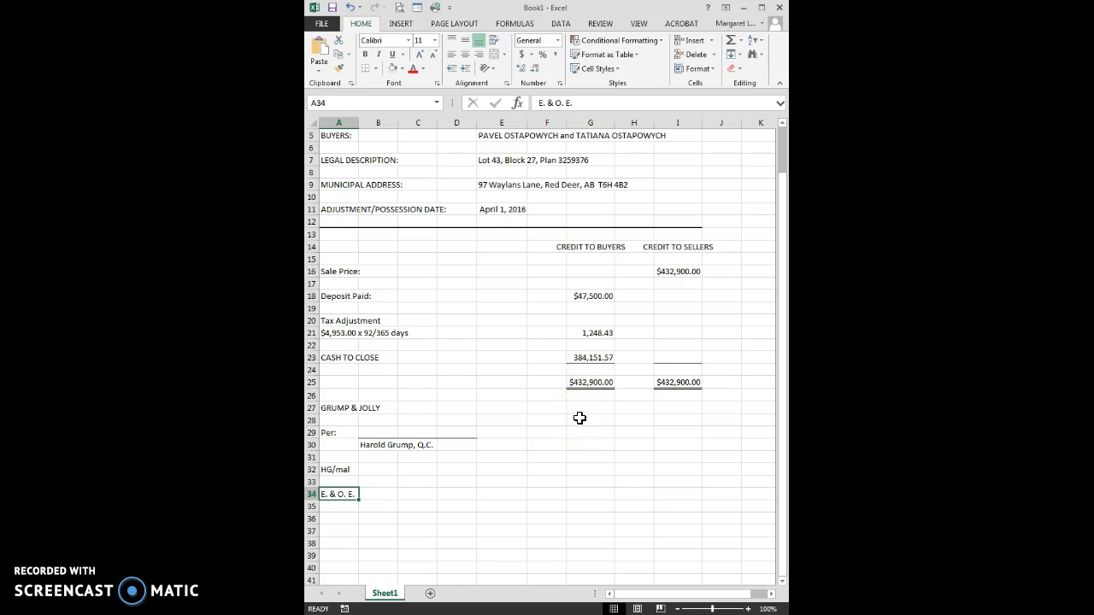
left_click(344, 518)
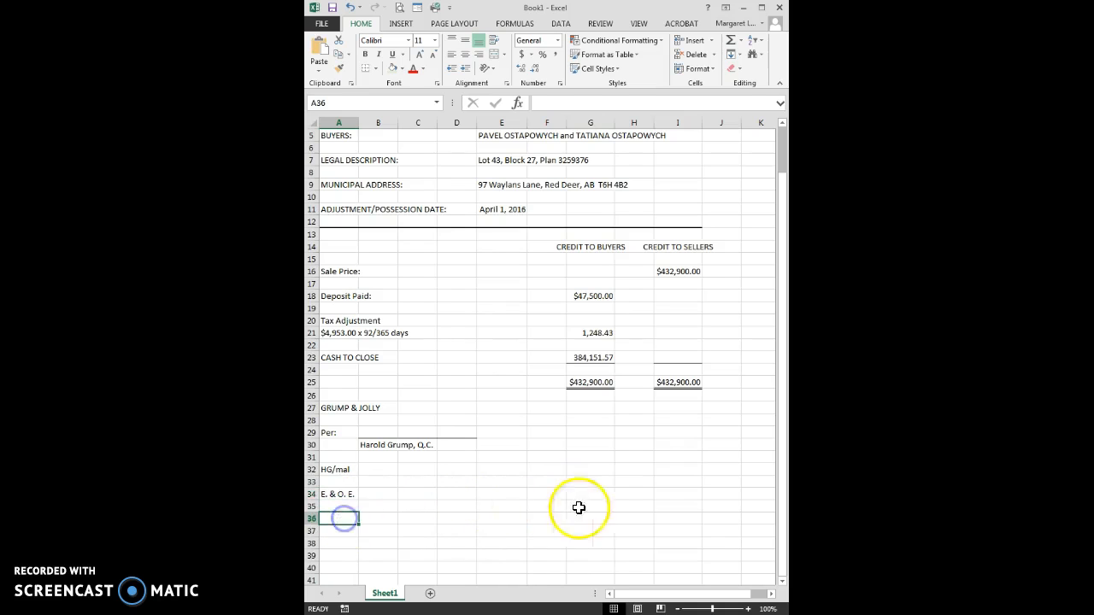
left_click(782, 583)
left_click(782, 582)
left_click(782, 582)
left_click(782, 582)
left_click(782, 582)
left_click(782, 582)
left_click(782, 582)
left_click(783, 582)
left_click(782, 582)
left_click(782, 582)
left_click(782, 582)
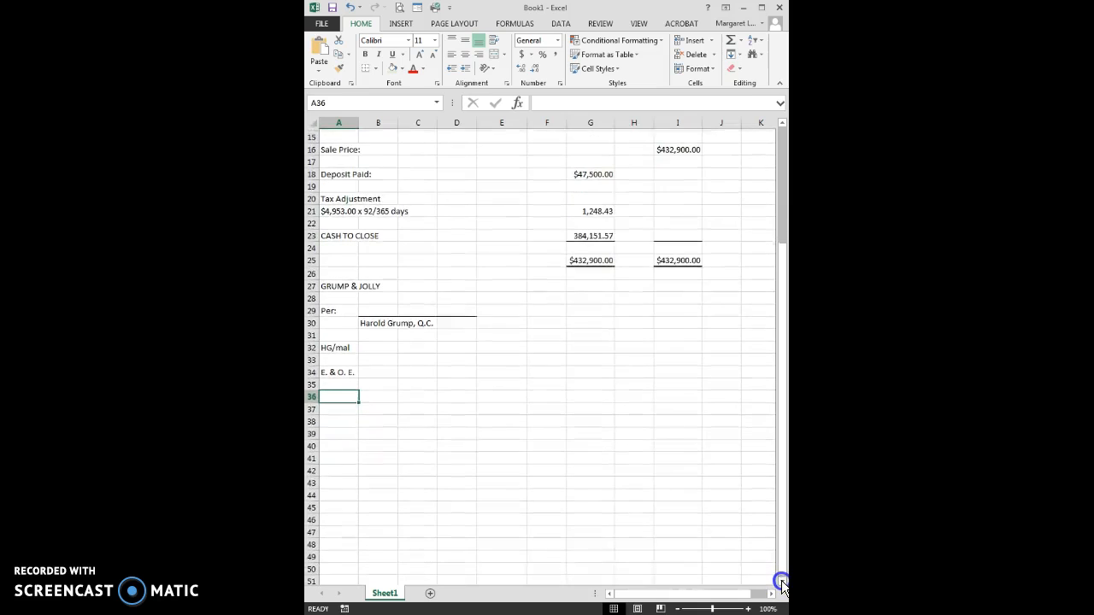